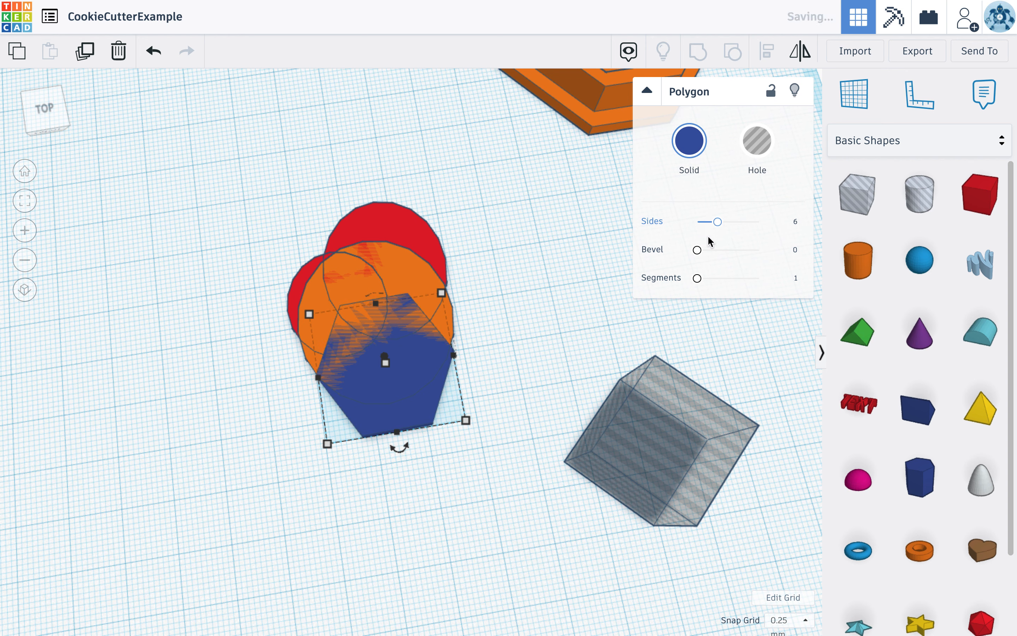
Step: Try a bevel of 0.5 on the blue hexagonal polygon, undo it and deselect the shape
mouse_move(698, 250)
left_mouse_down()
mouse_move(761, 252)
mouse_move(613, 254)
mouse_move(760, 251)
mouse_move(709, 253)
left_mouse_up()
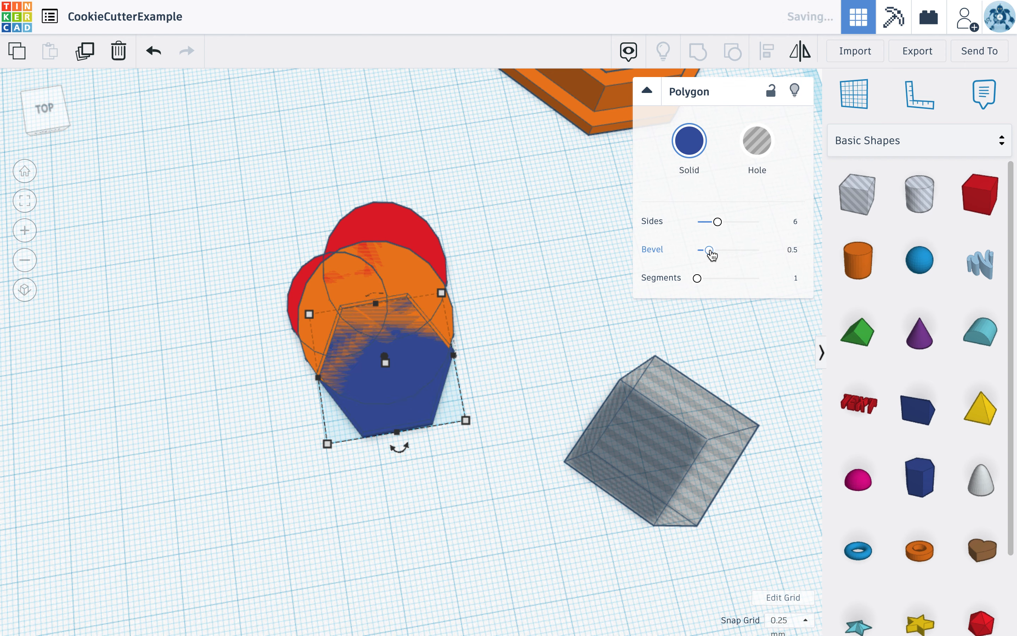
left_click(153, 52)
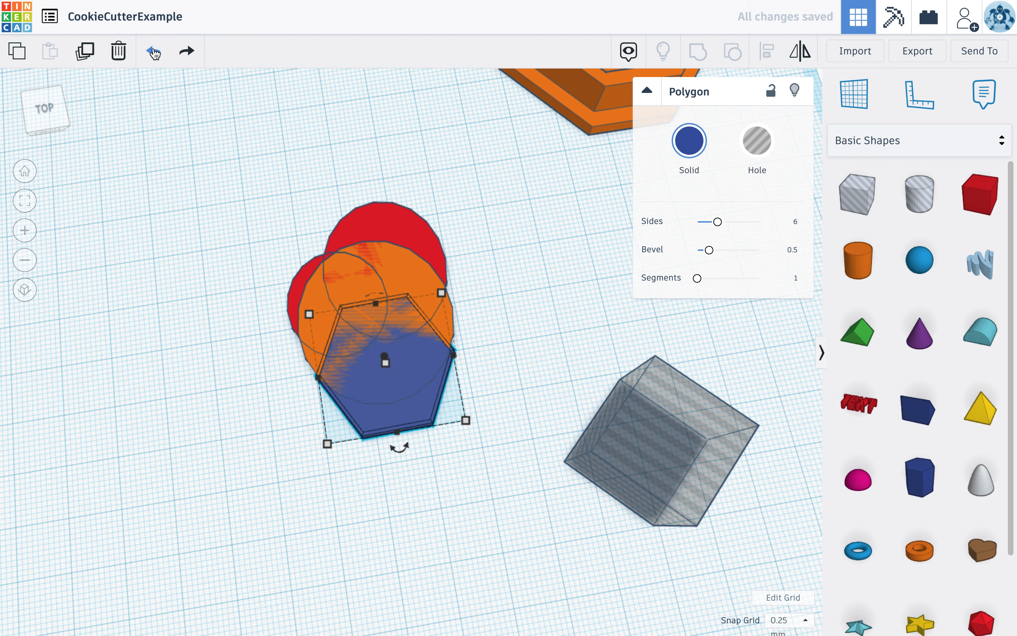
left_click(155, 54)
right_click_drag(504, 463, 529, 319)
scroll(420, 378, "up", 5)
left_click_drag(697, 278, 662, 283)
left_click(680, 485)
Step: Delete the transparent box hole next to the blue hexagon
right_click_drag(642, 424, 772, 484)
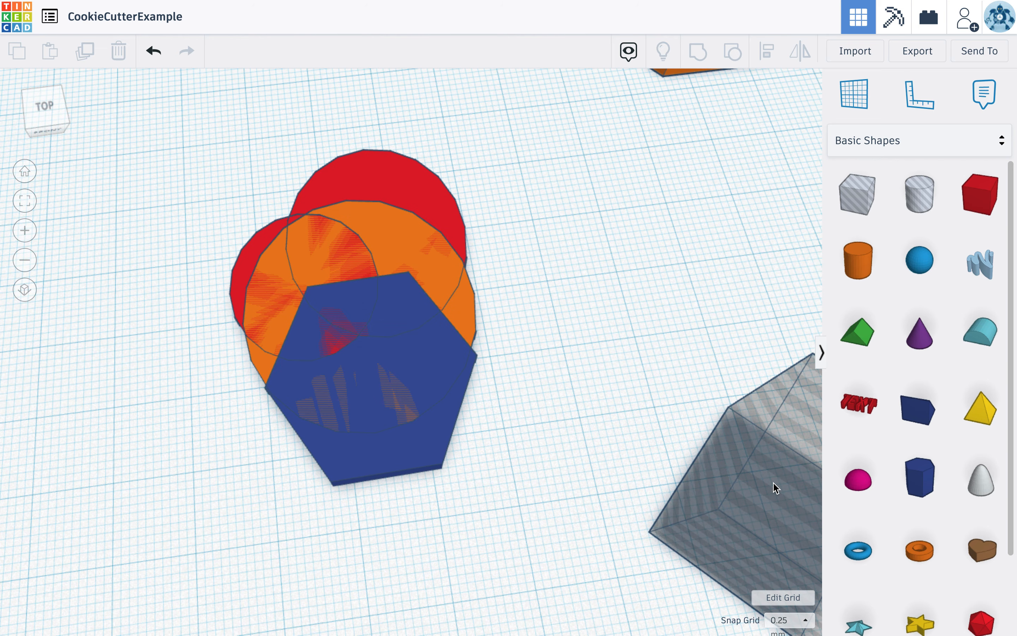
left_click_drag(676, 483, 434, 480)
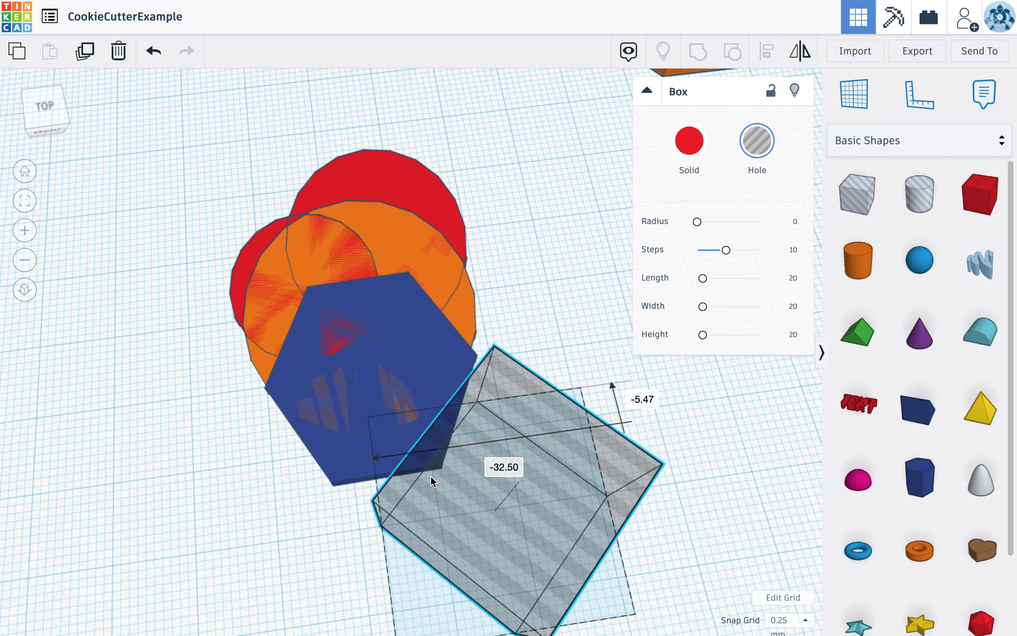
left_click_drag(433, 481, 433, 481)
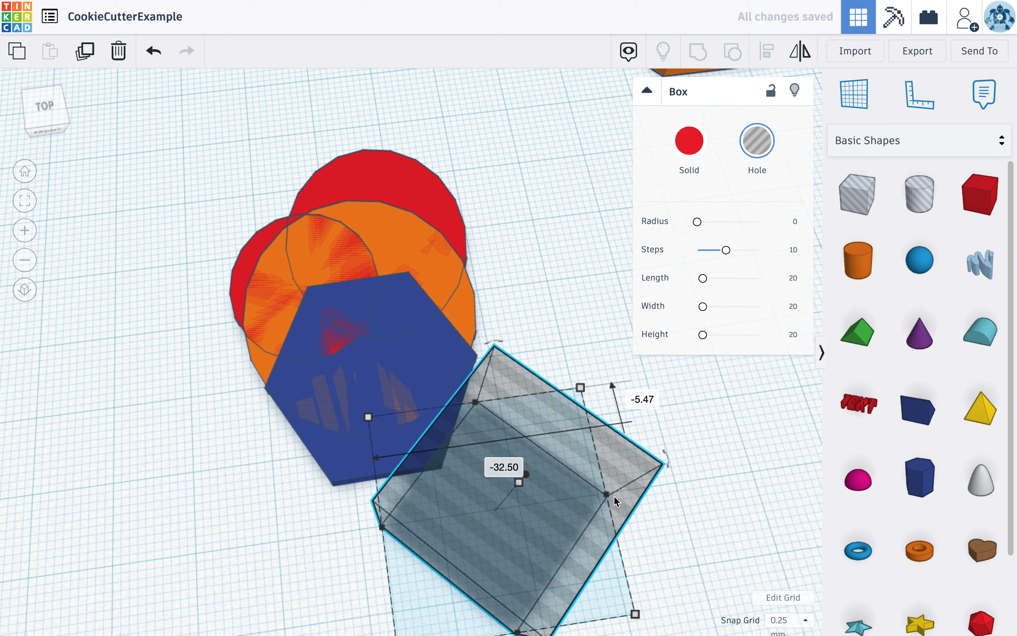
key("Delete")
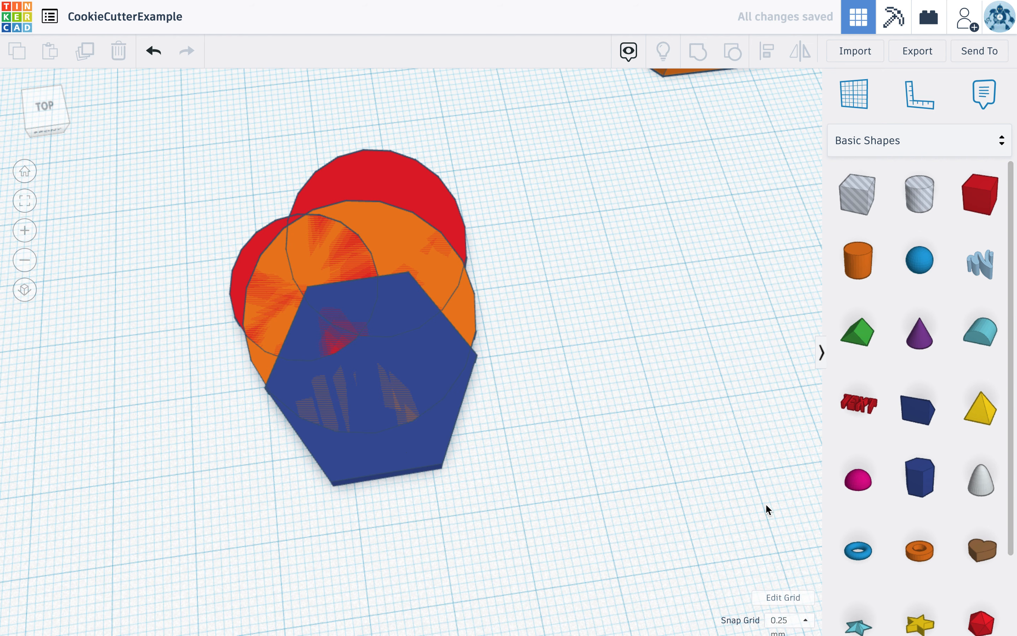
Step: Add a torus beside the blue hexagon and set its radius to 13.31 and its sides to 22
left_click_drag(702, 485, 629, 443)
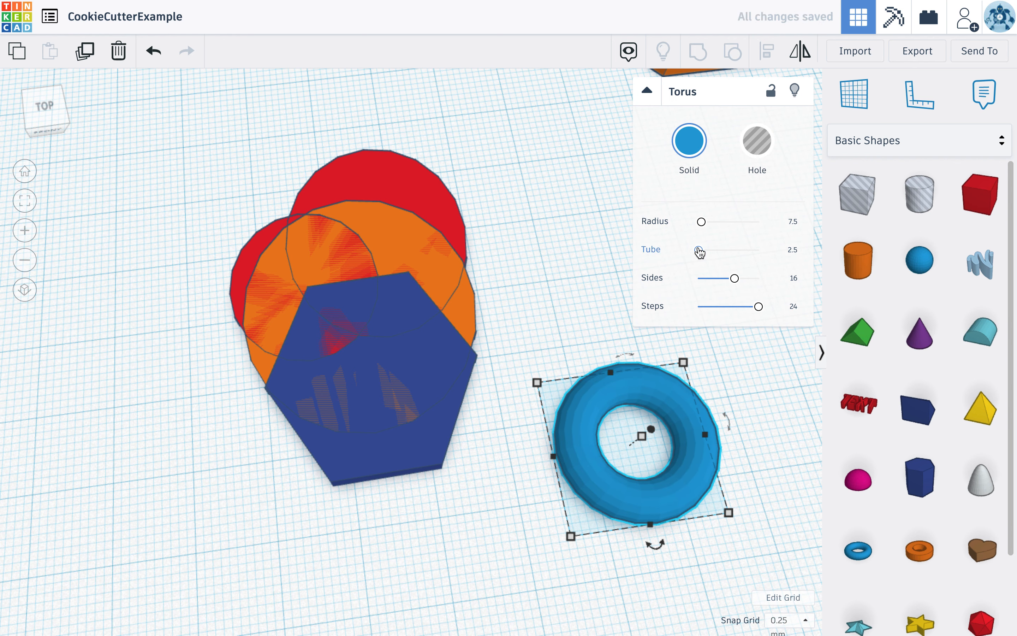
left_click_drag(702, 227, 705, 227)
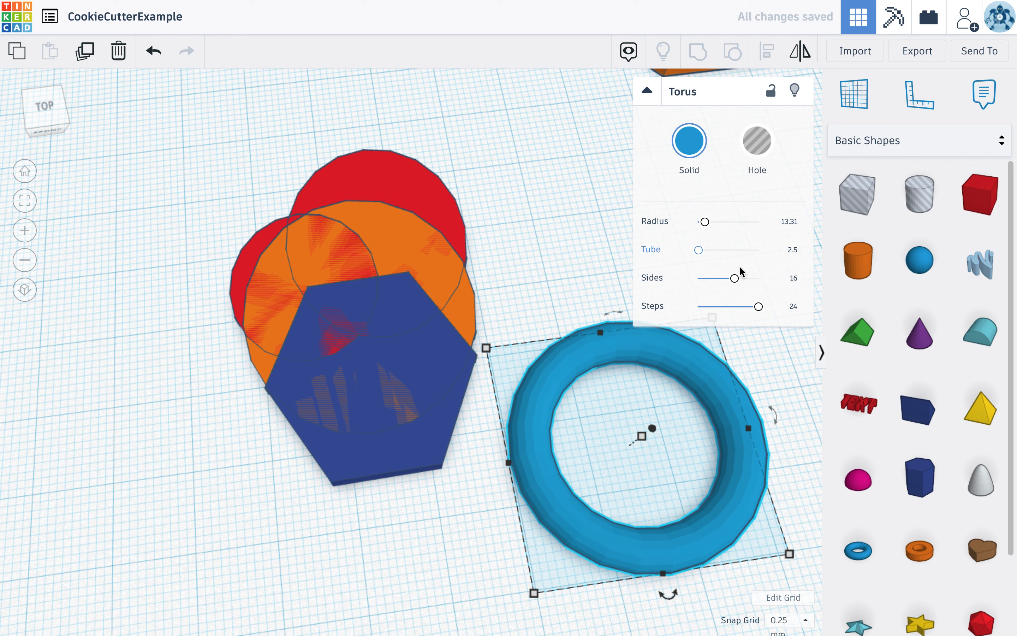
left_click_drag(758, 310, 752, 283)
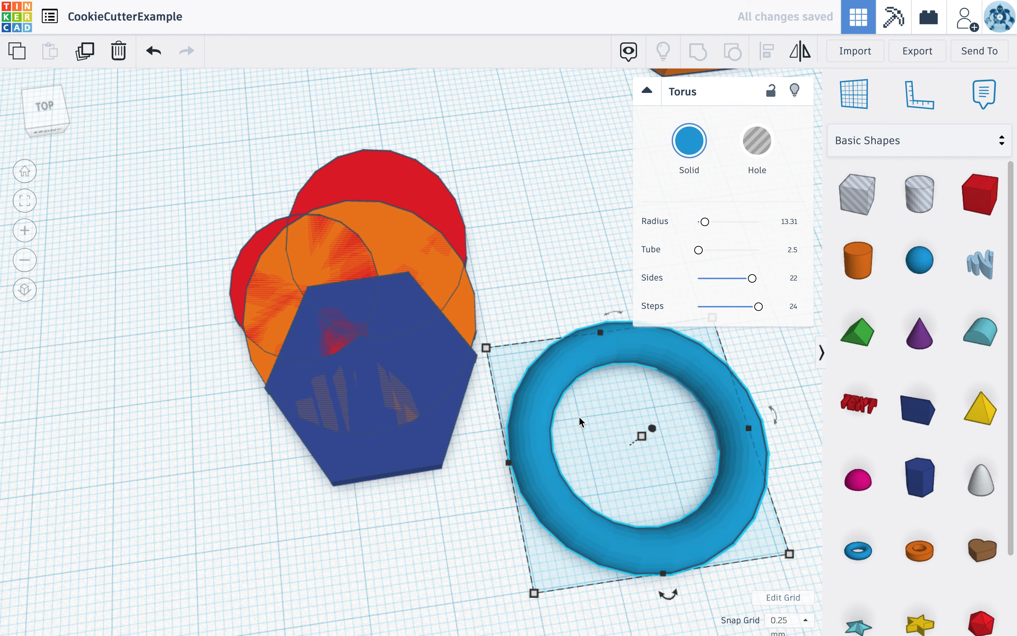
left_click(572, 279)
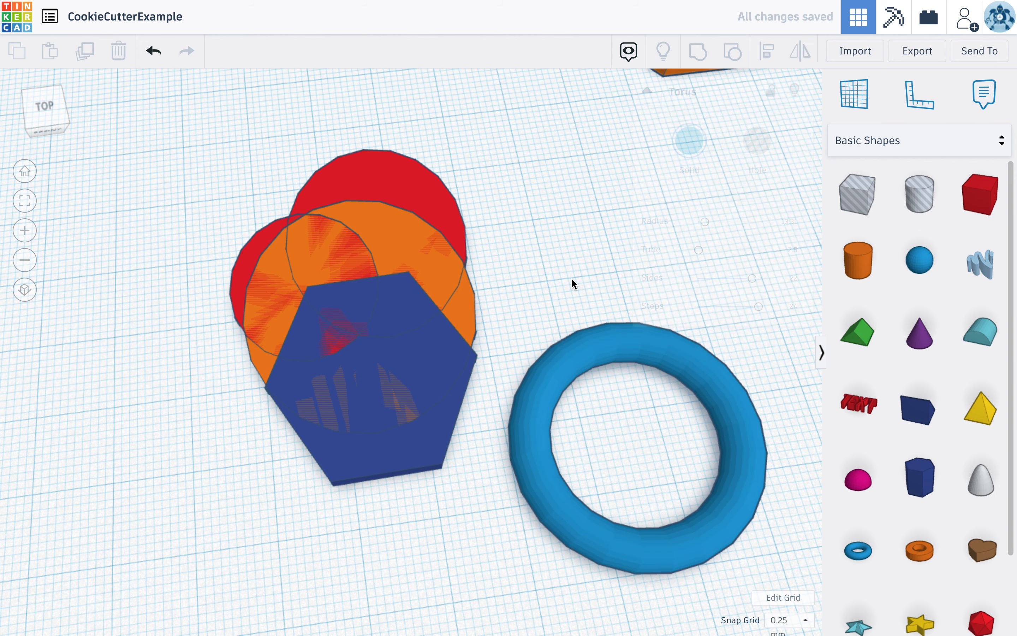
Step: Place a box hole over the torus and lengthen it until it covers one half of the ring
middle_click_drag(642, 268, 454, 212)
left_click_drag(862, 205, 562, 307)
left_click_drag(598, 353, 619, 537)
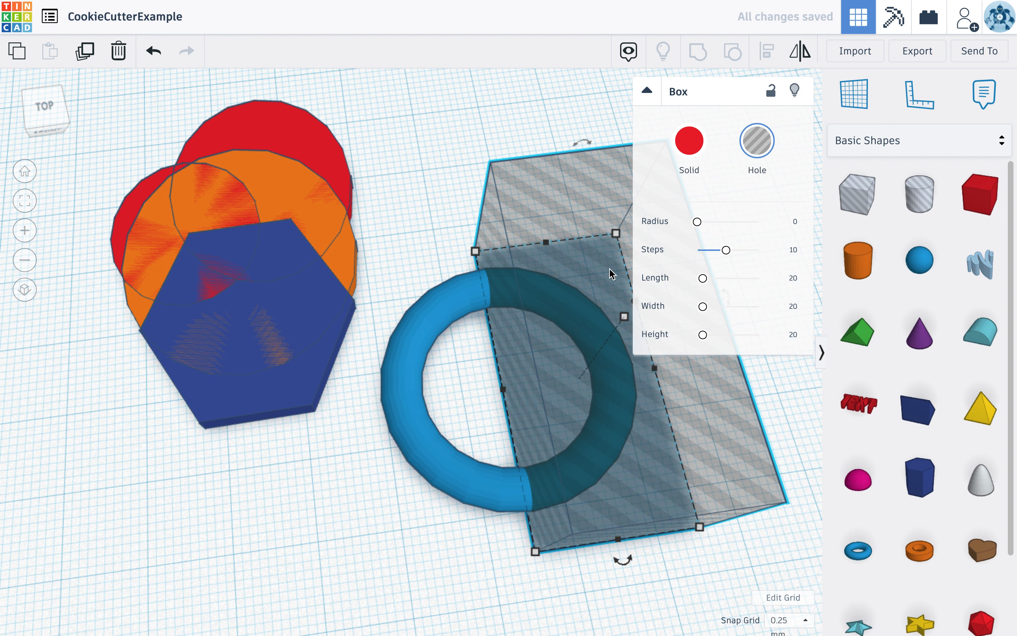
Step: Group the box hole with the torus to cut away half of the ring
left_click(444, 325)
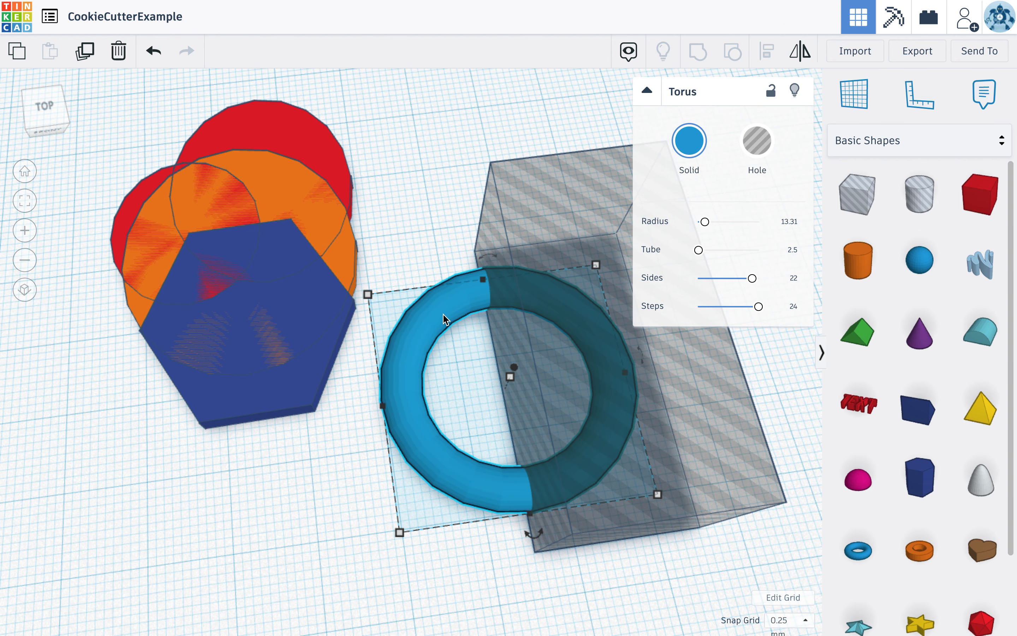
left_click(448, 236)
left_click_drag(430, 182, 688, 563)
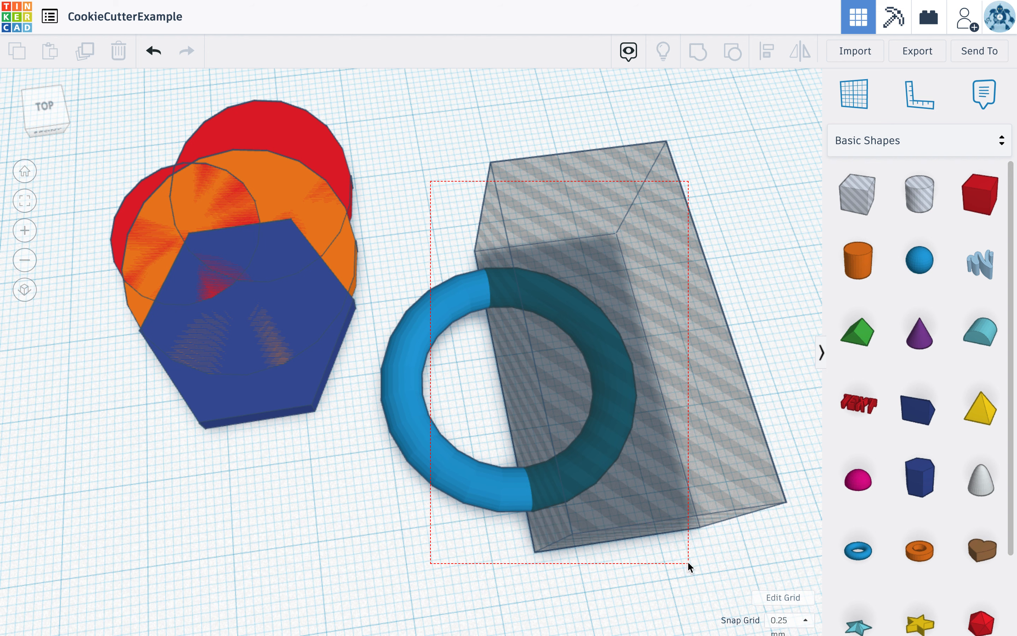
mouse_move(687, 562)
left_mouse_down()
mouse_move(699, 565)
mouse_move(680, 547)
left_mouse_up()
left_click(451, 177)
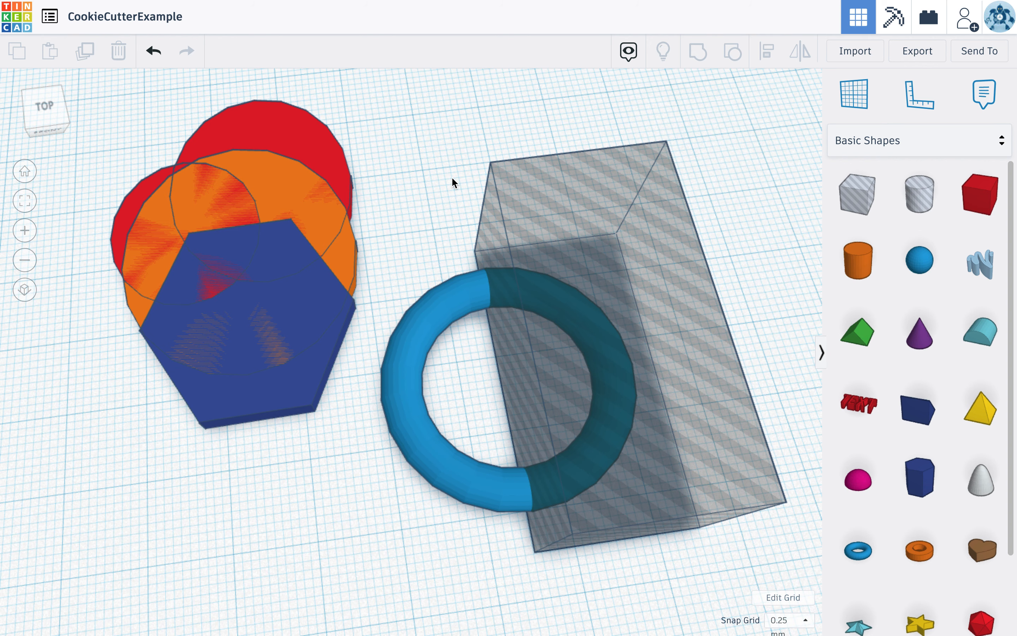
left_click(581, 183)
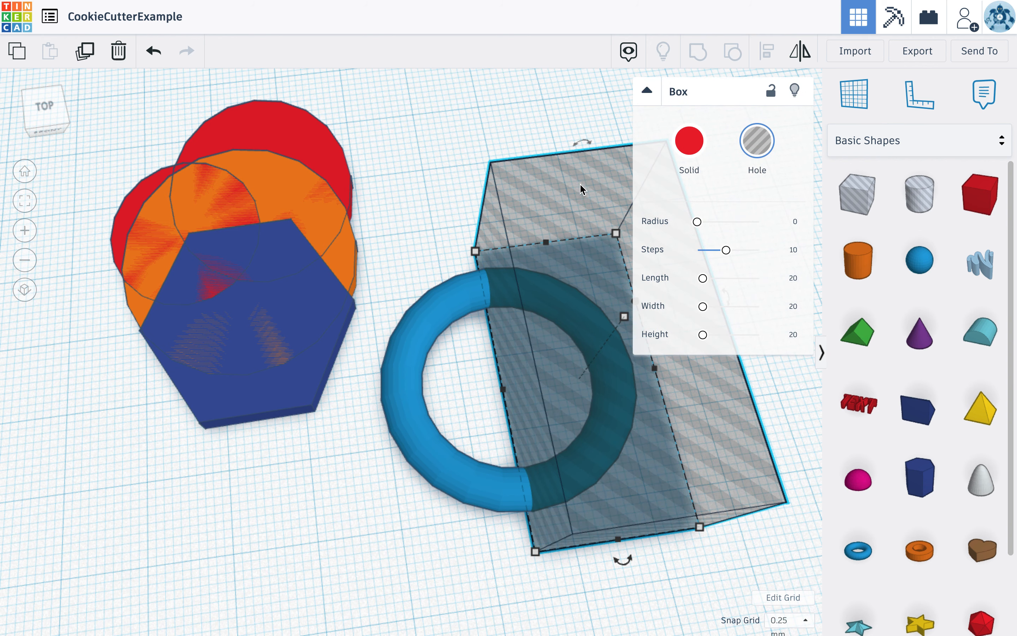
left_click(433, 318, "shift")
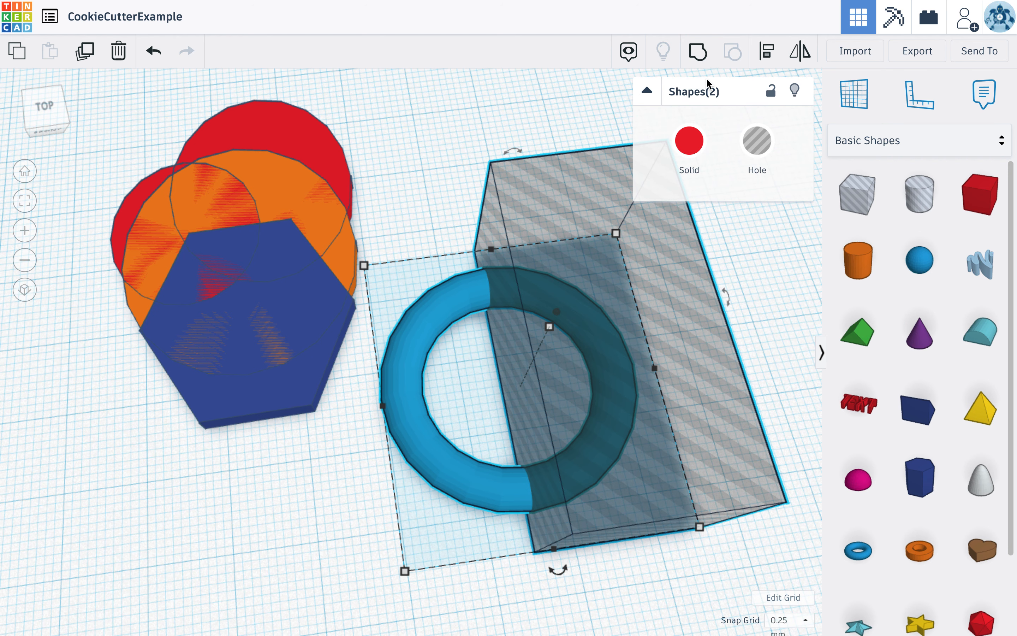
left_click(697, 50)
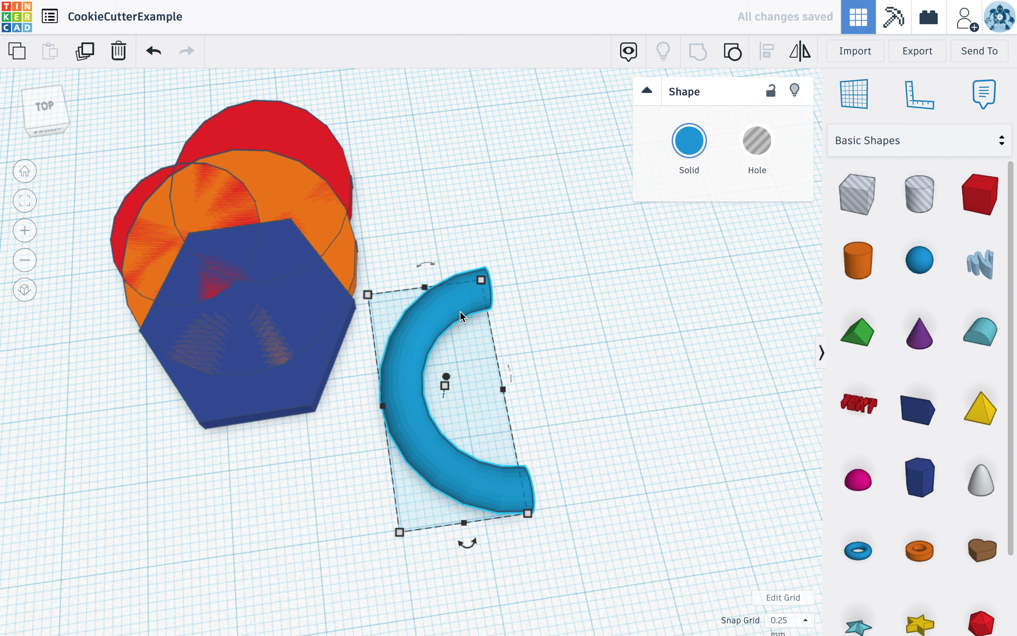
Step: Rotate and shift the half ring so its opening faces the blue hexagon, keeping it solid
left_click_drag(477, 545, 549, 227)
left_click(757, 141)
middle_click_drag(501, 368, 574, 342)
left_click_drag(573, 342, 595, 367)
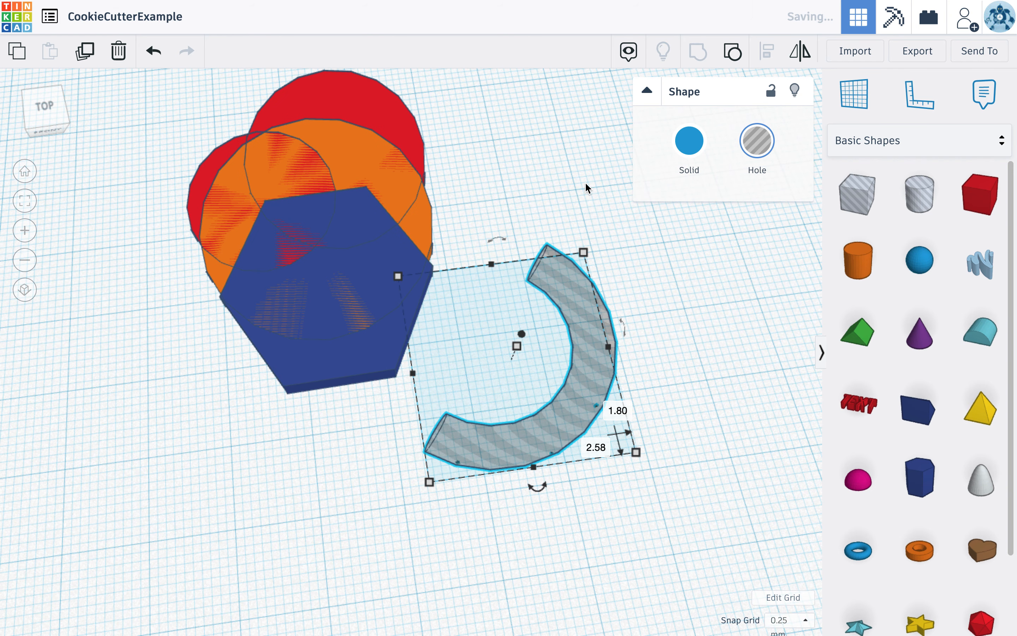
left_click(696, 143)
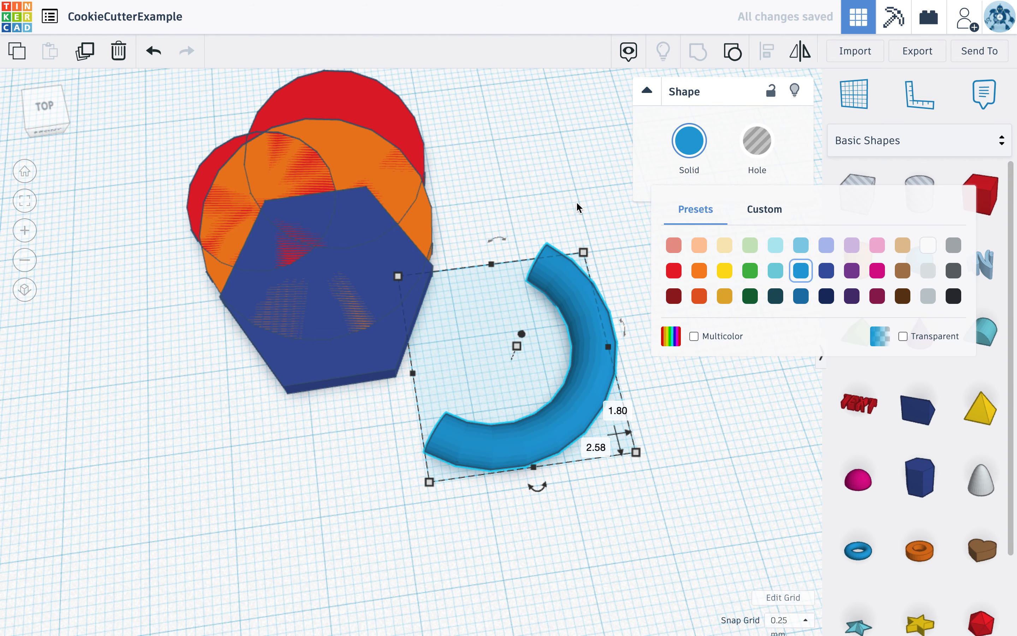
left_click(580, 206)
Step: Cover both ends of the half ring with duplicate box holes, rotating the lower one 28° and the upper one -22°
left_click_drag(846, 203, 558, 252)
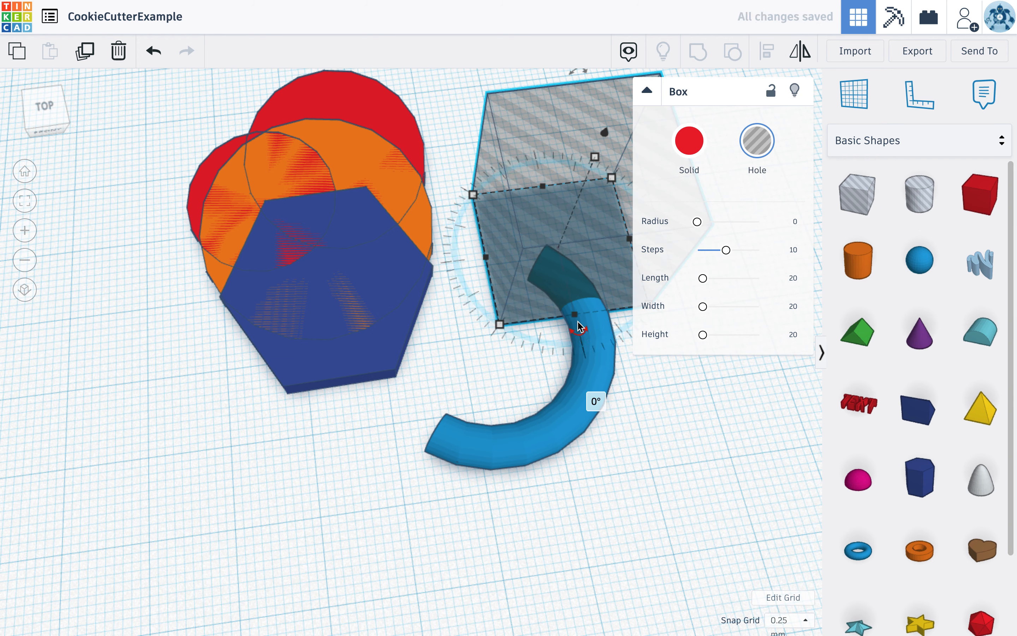
left_click(89, 58)
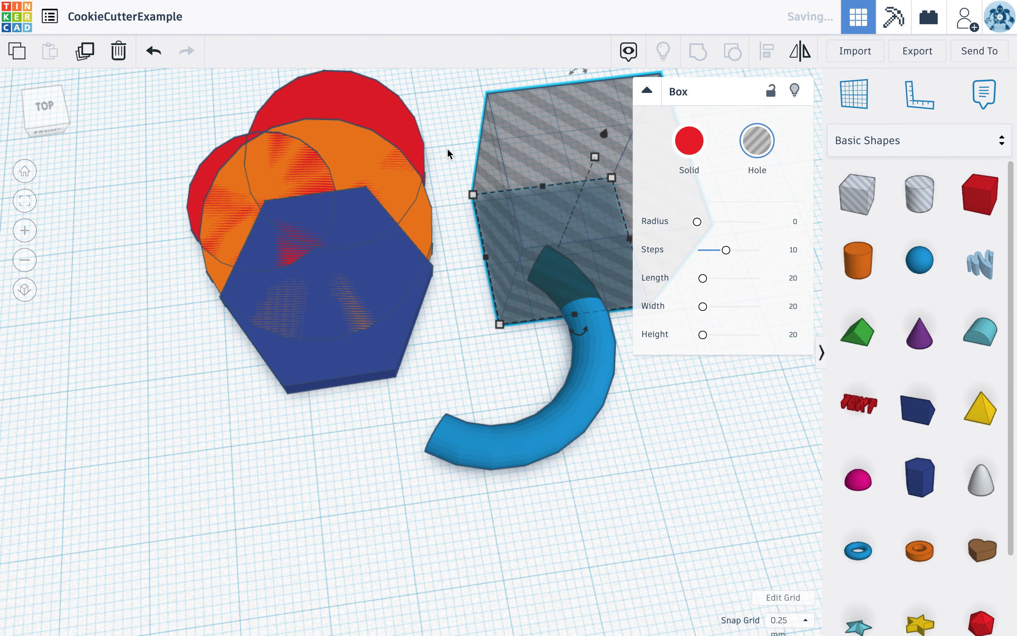
left_click_drag(517, 190, 281, 425)
left_click_drag(391, 535, 323, 576)
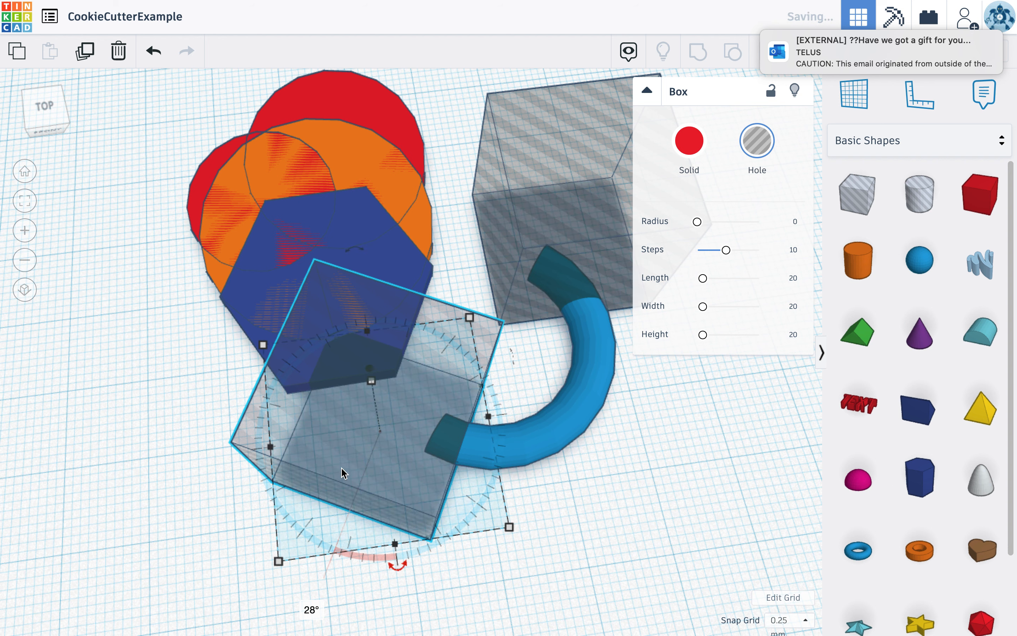
mouse_move(341, 402)
left_mouse_down()
mouse_move(346, 391)
mouse_move(357, 411)
left_mouse_up()
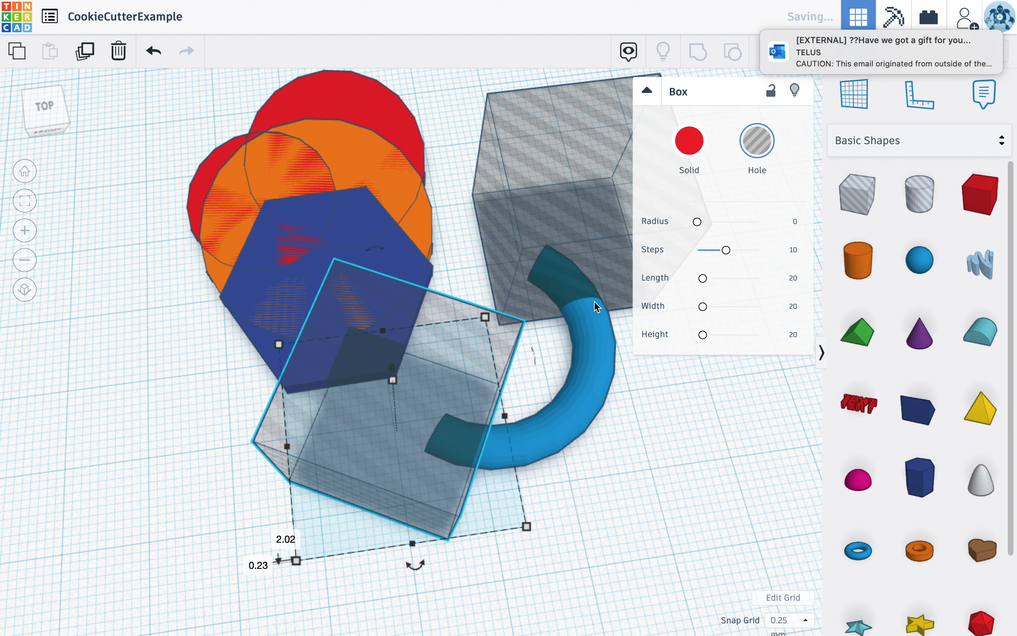
left_click(587, 168)
left_click_drag(583, 334, 647, 369)
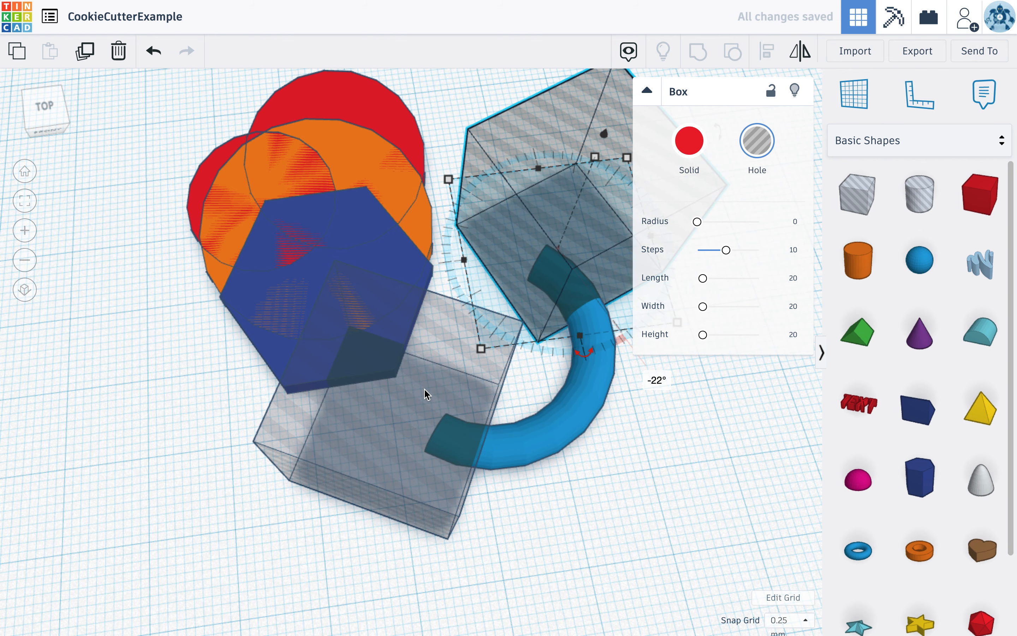
Step: Group the half ring with both box holes to trim off its ends
left_click(426, 391)
left_click(590, 416, "shift")
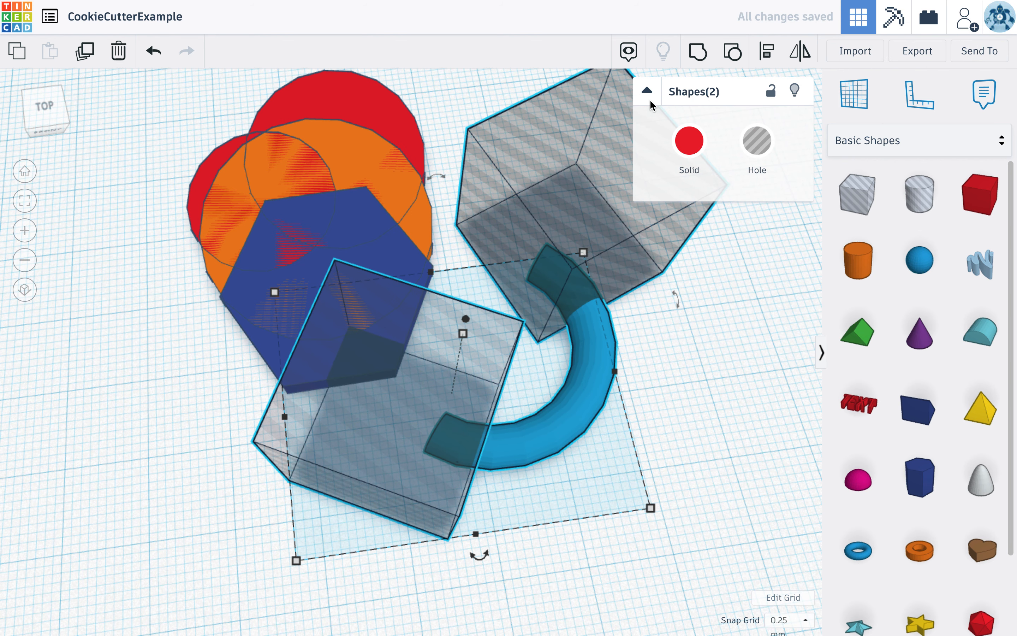
left_click(662, 77, "shift")
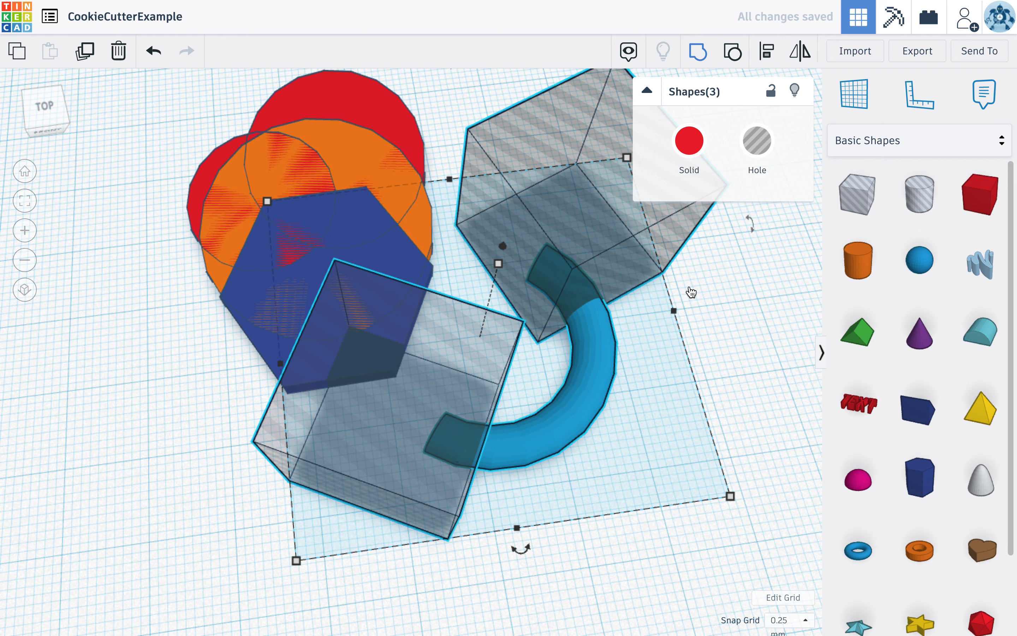
key("ctrl+g")
Step: Move the trimmed arc so that it curves around the outer corner of the blue hexagon
left_click_drag(463, 362, 434, 352)
right_click_drag(524, 397, 488, 384)
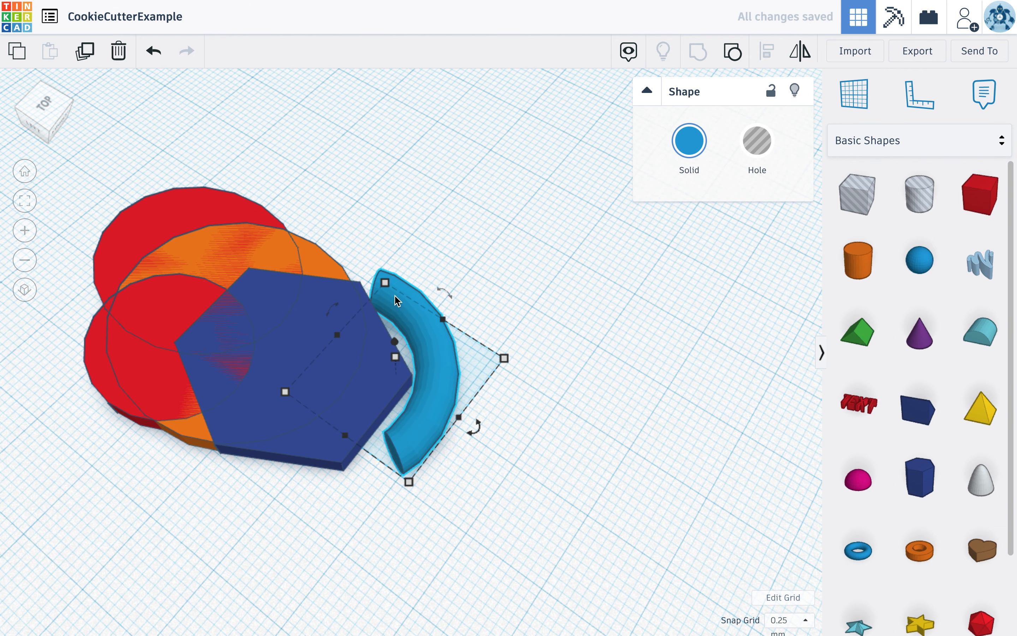
left_click_drag(385, 286, 375, 229)
left_click_drag(448, 400, 441, 378)
right_click_drag(441, 378, 546, 420)
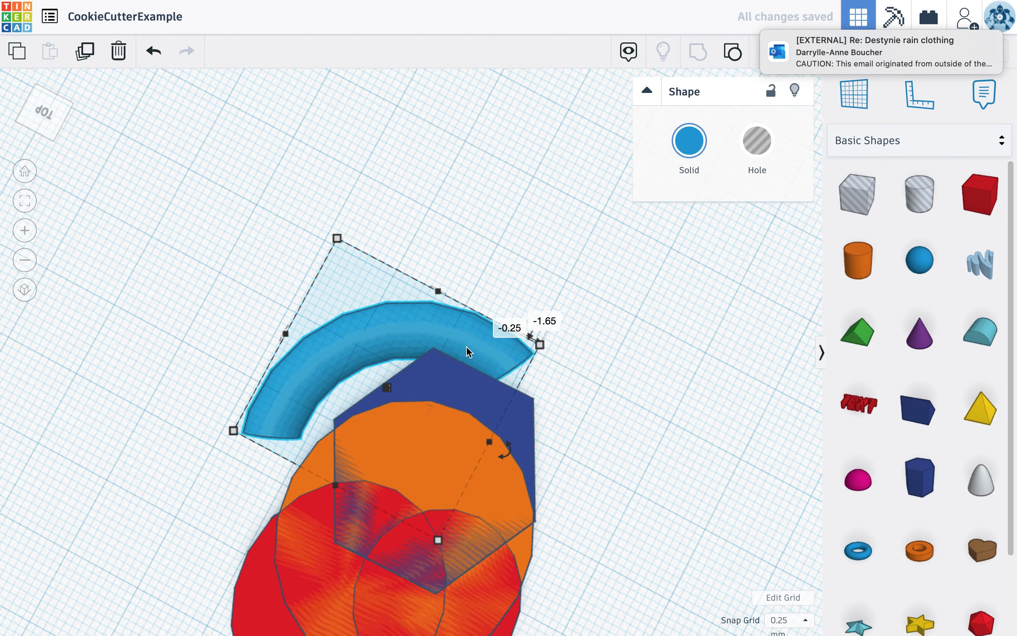
left_click_drag(382, 327, 418, 315)
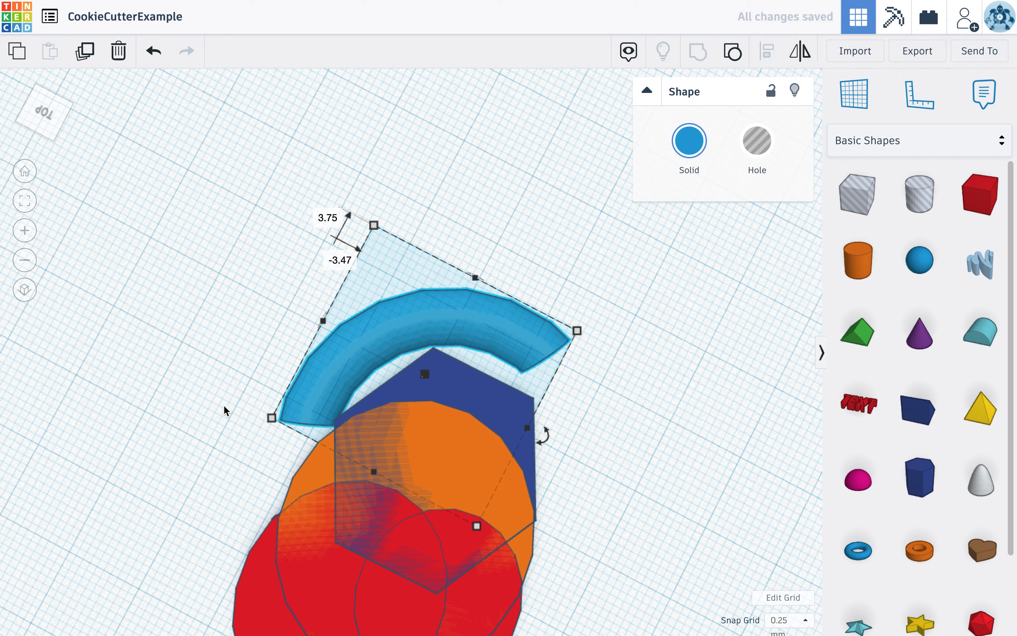
Step: Enlarge the arc, center it around the hexagon's outer corner and turn it into a hole
mouse_move(272, 418)
left_click_drag(274, 420, 161, 397)
left_click_drag(432, 342, 491, 365)
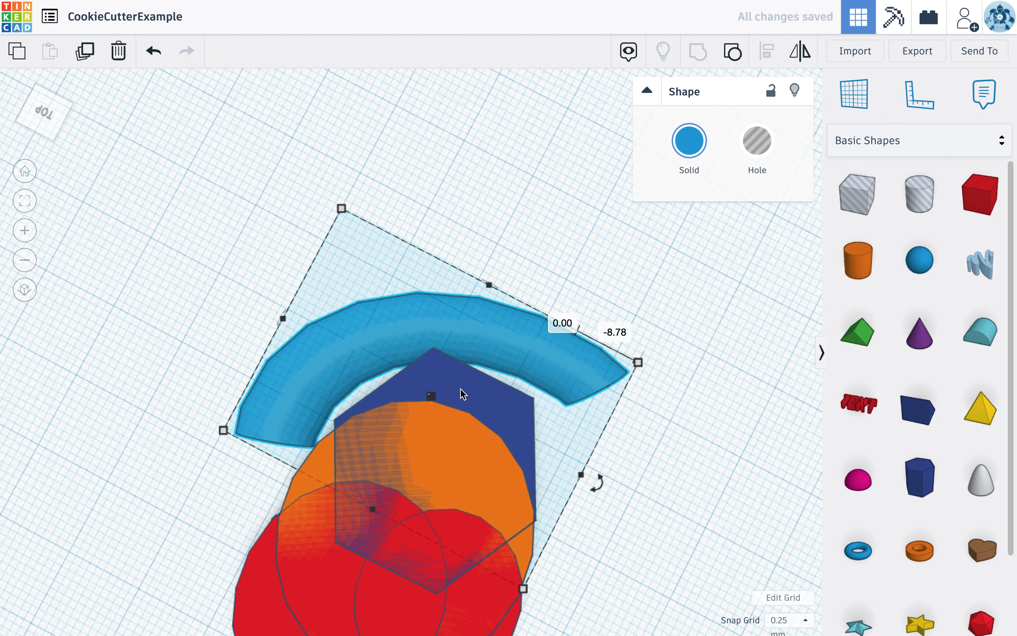
left_click(749, 157)
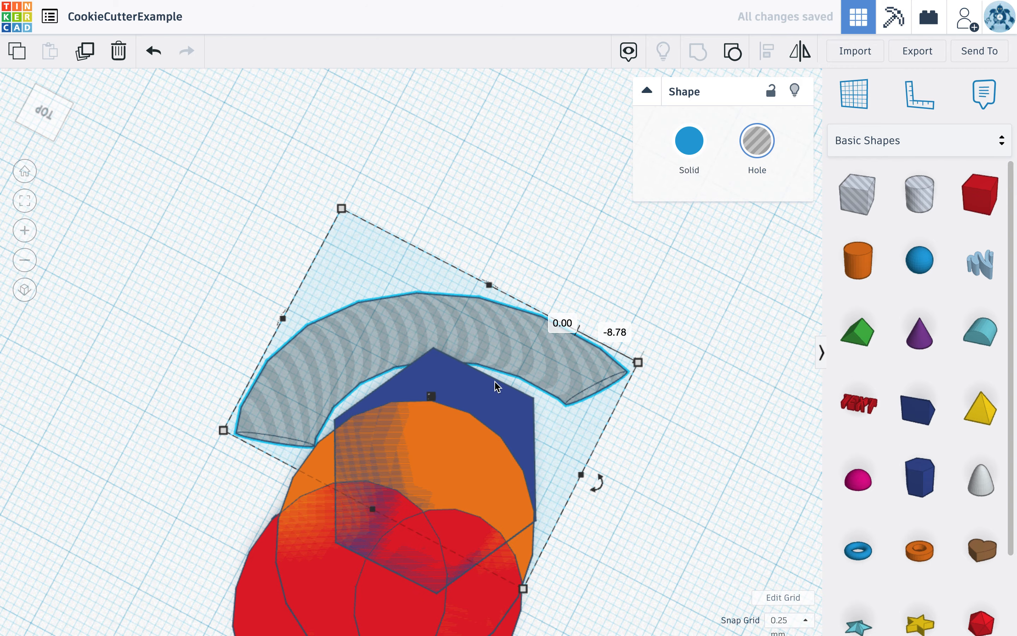
Step: Stretch the curved hole vertically to a height of 16.75 mm so it passes through the hexagon
right_click_drag(637, 361, 436, 435)
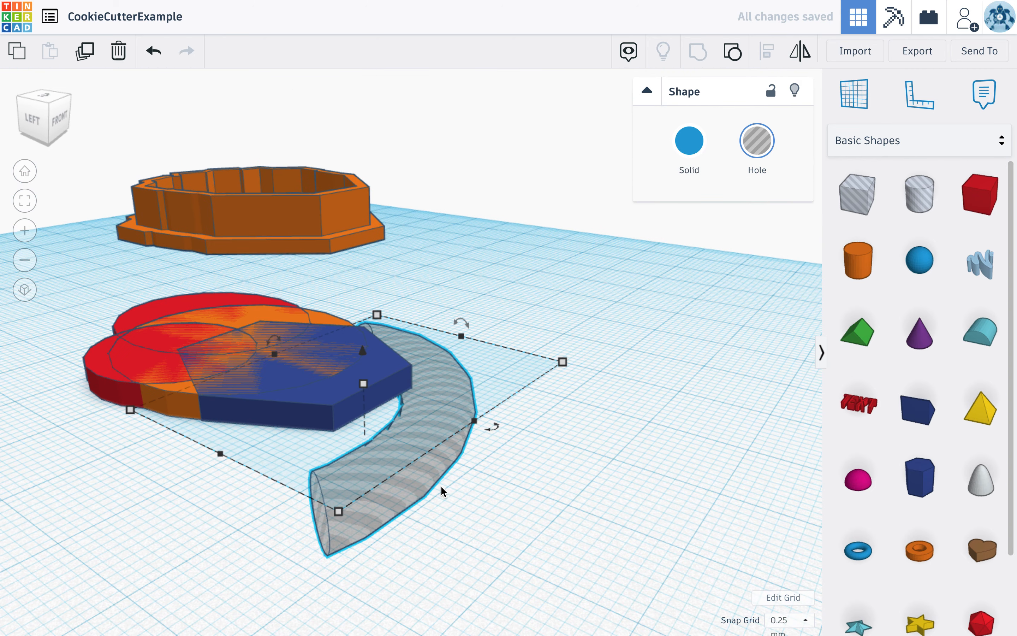
left_click_drag(364, 352, 360, 273)
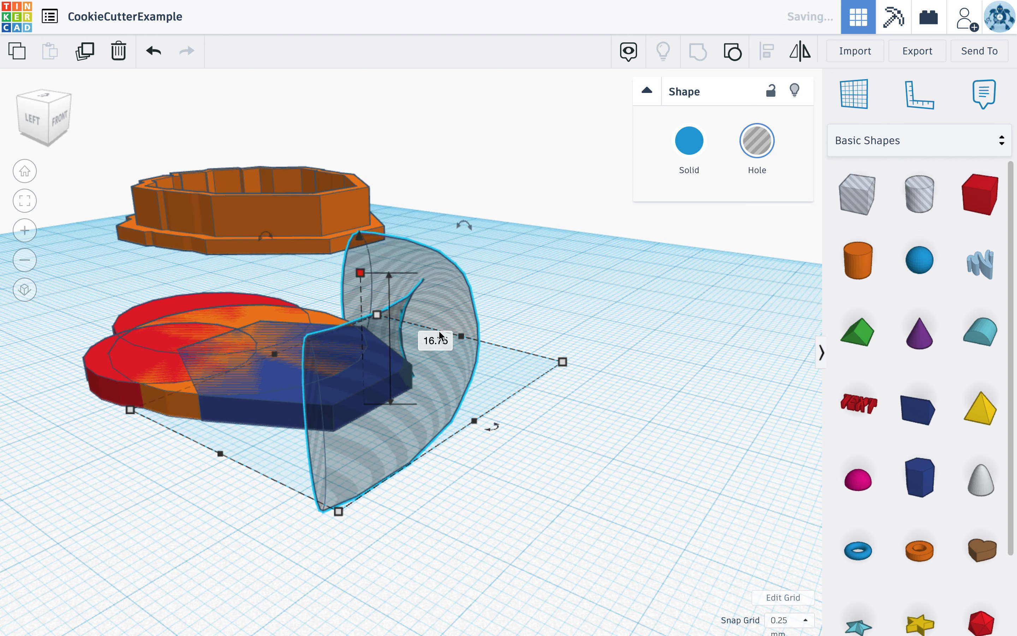
mouse_move(438, 336)
left_mouse_down()
mouse_move(438, 318)
mouse_move(437, 329)
left_mouse_up()
Step: Pull the curved hole away from the hexagon and delete it
right_click_drag(436, 329, 111, 400)
right_click_drag(450, 457, 295, 431)
left_click_drag(391, 443, 646, 474)
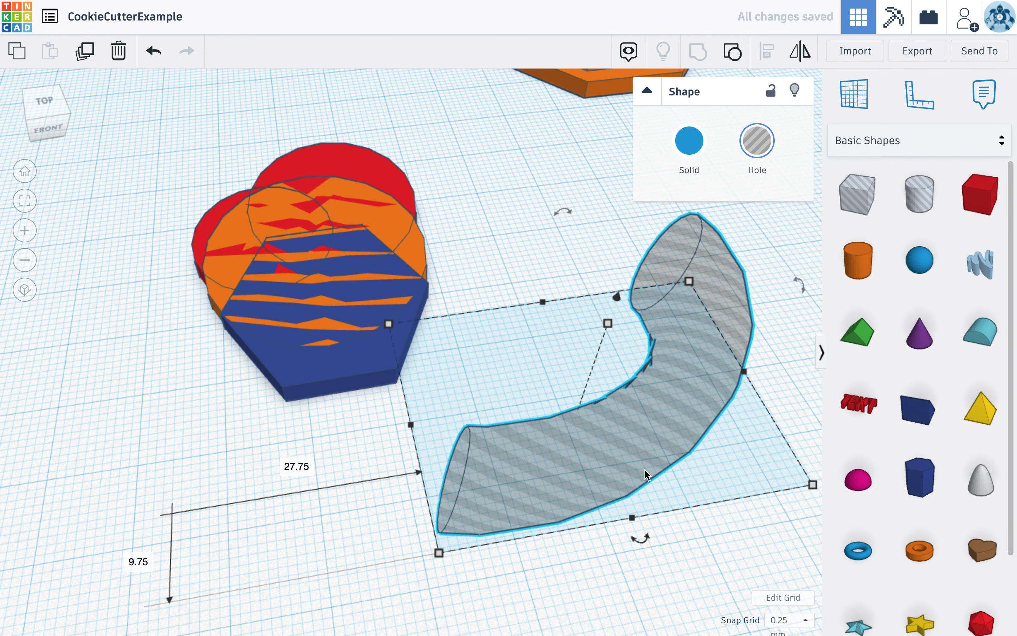
key("Delete")
Step: Add a 20 mm box hole and move and rotate it so its face slices off the corner on the blue hexagon's right side
left_click_drag(850, 210, 500, 397)
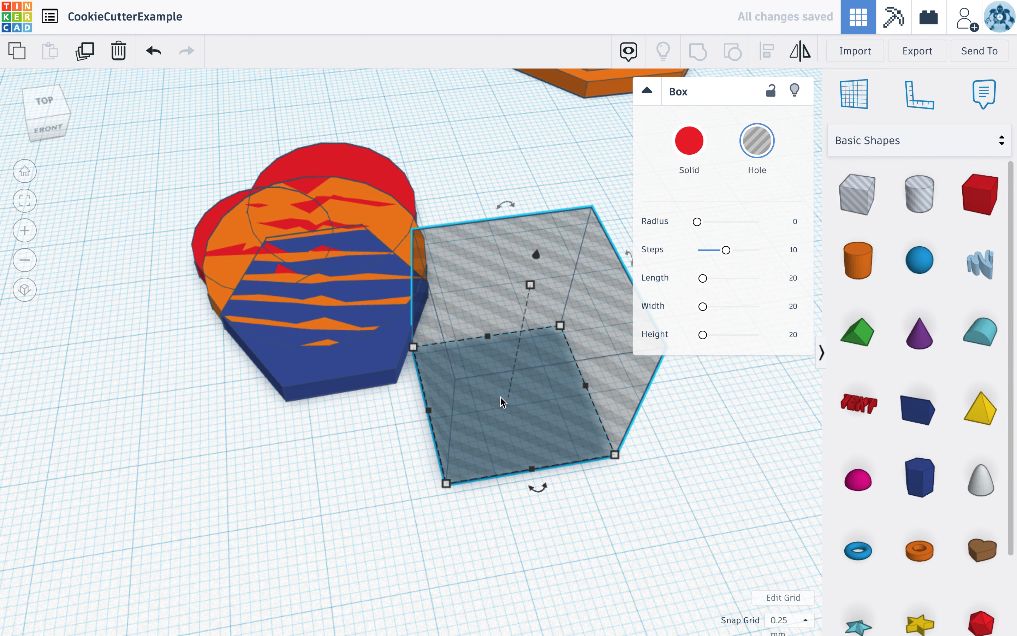
left_click_drag(537, 415, 486, 511)
left_click_drag(546, 395, 473, 411)
right_click_drag(322, 456, 375, 464)
left_click_drag(574, 466, 564, 515)
left_click_drag(530, 430, 524, 433)
right_click_drag(308, 502, 278, 511)
left_click_drag(521, 525, 534, 574)
left_click_drag(493, 384, 495, 349)
left_click_drag(528, 516, 579, 541)
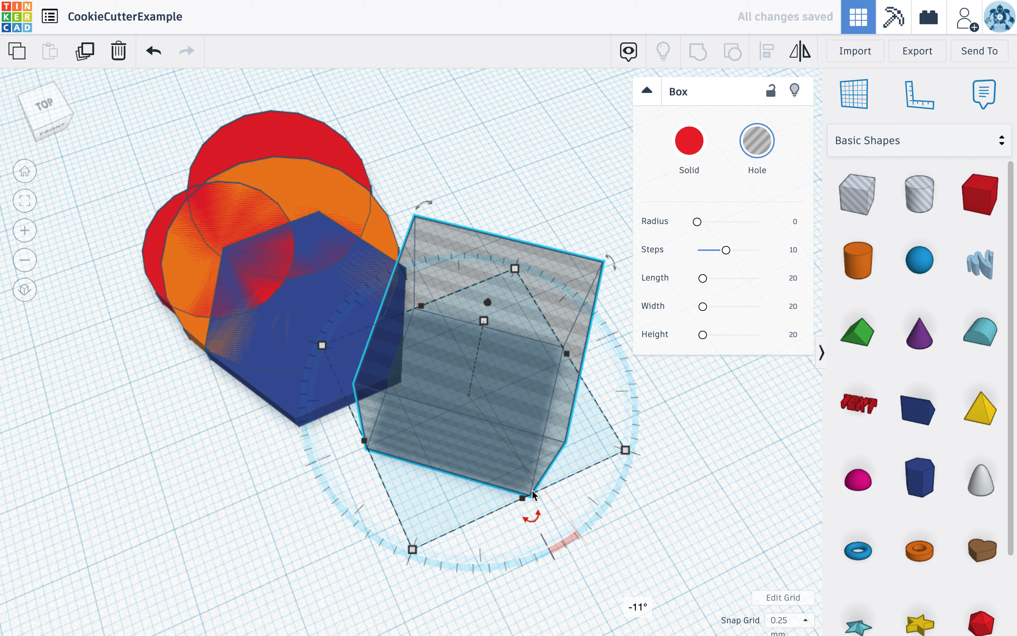
Step: Duplicate the box hole, mirror the copy and move it over the corner on the hexagon's opposite side
left_click(89, 50)
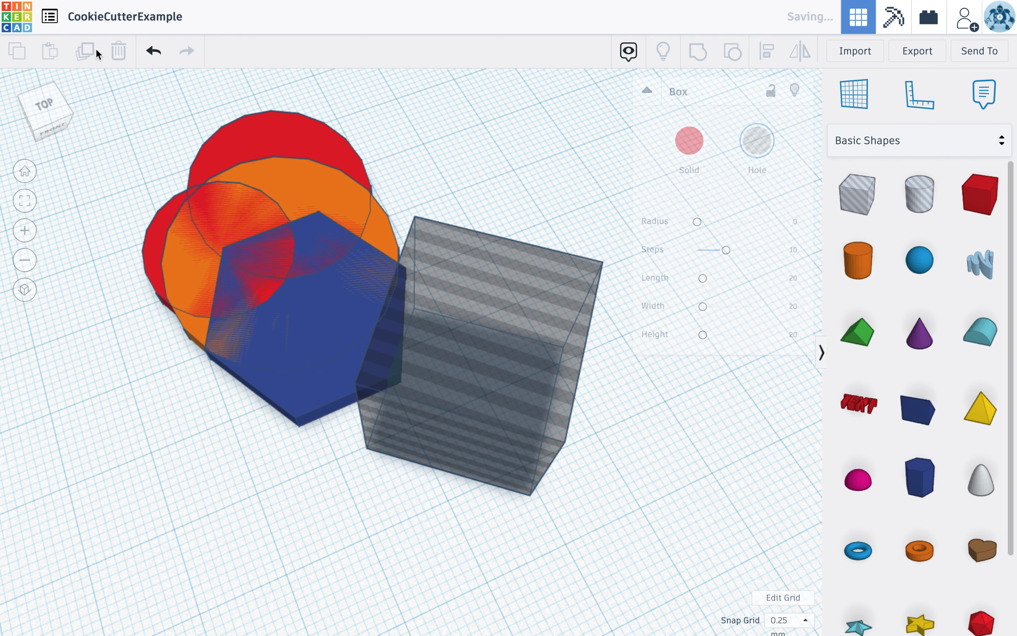
left_click(800, 51)
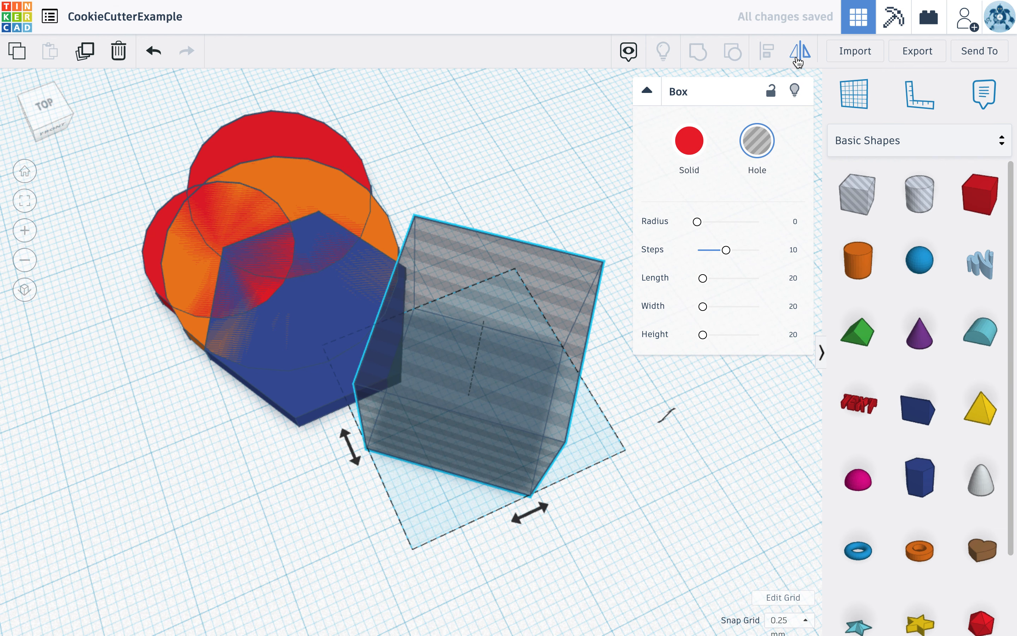
left_click(537, 510)
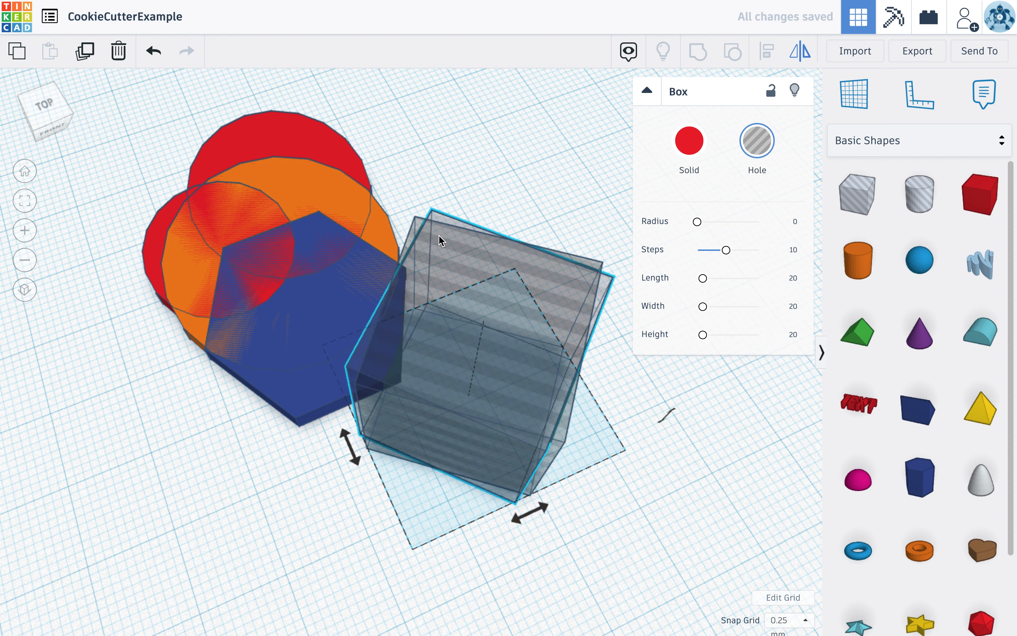
left_click(440, 273)
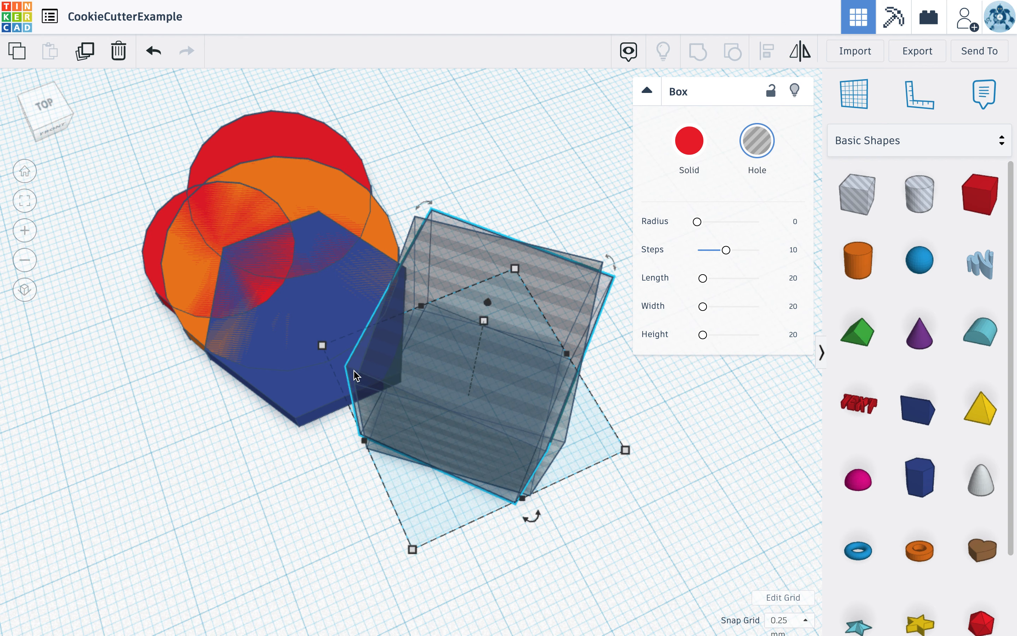
left_click_drag(402, 373, 97, 436)
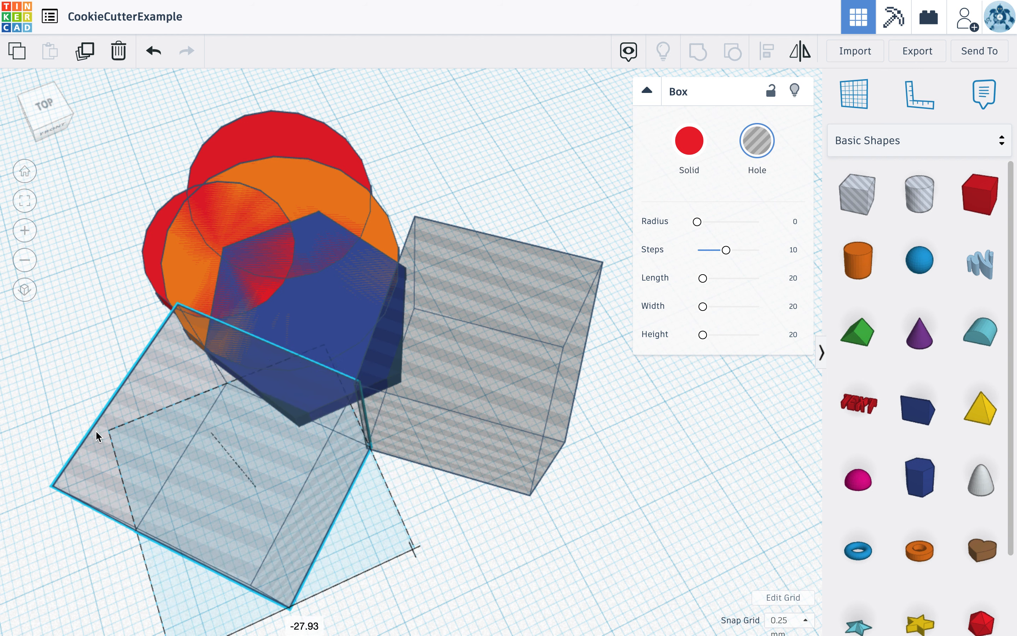
mouse_move(96, 432)
left_mouse_down()
mouse_move(150, 427)
mouse_move(103, 449)
left_mouse_up()
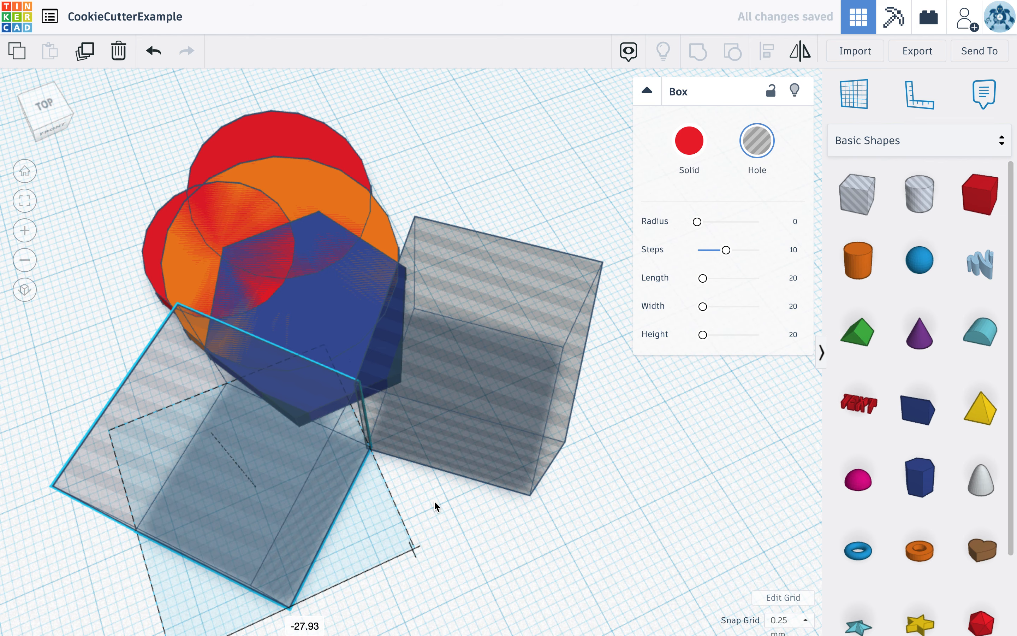
Step: Group the two box holes with the blue hexagon to cut off both of its side corners
right_click_drag(436, 504, 316, 469)
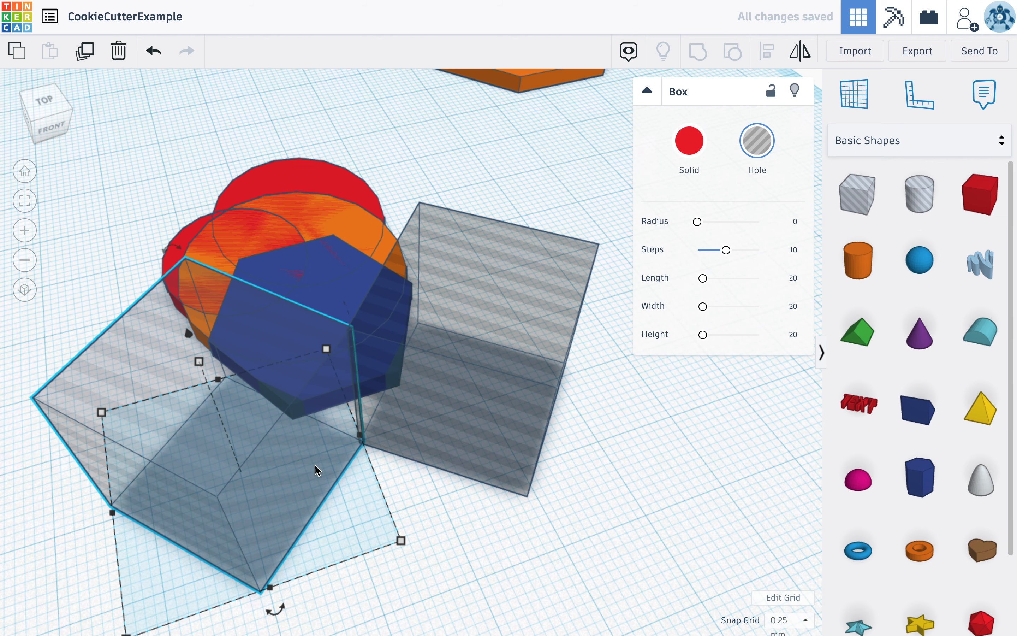
left_click(518, 554)
right_click_drag(406, 503, 381, 527)
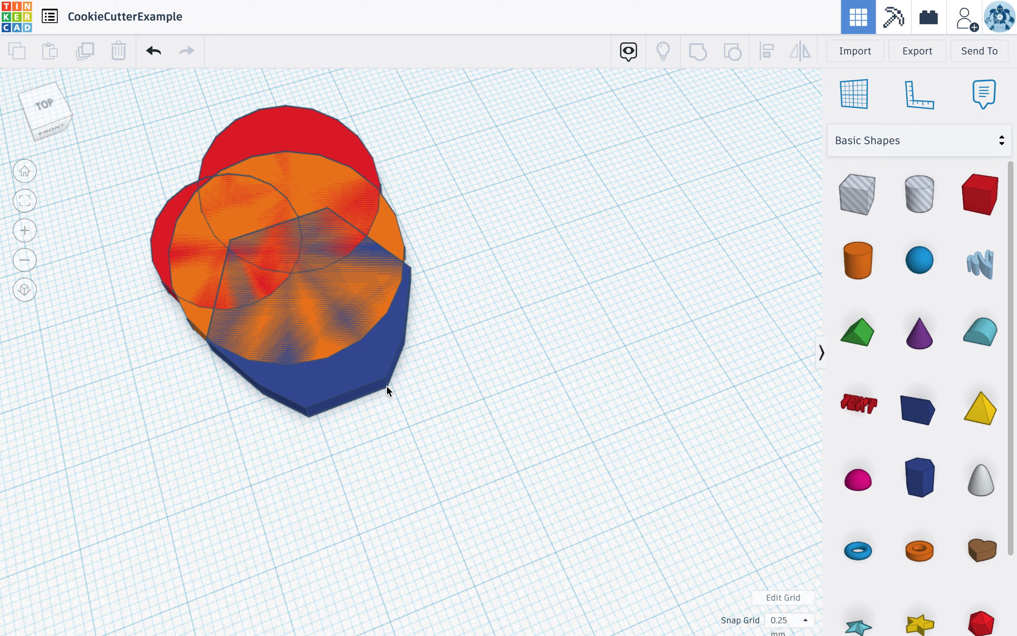
Step: Add another box hole, shorten it and place it against the right edge where the orange circle meets the hexagon
right_click_drag(441, 401, 522, 369)
left_click_drag(858, 195, 581, 309)
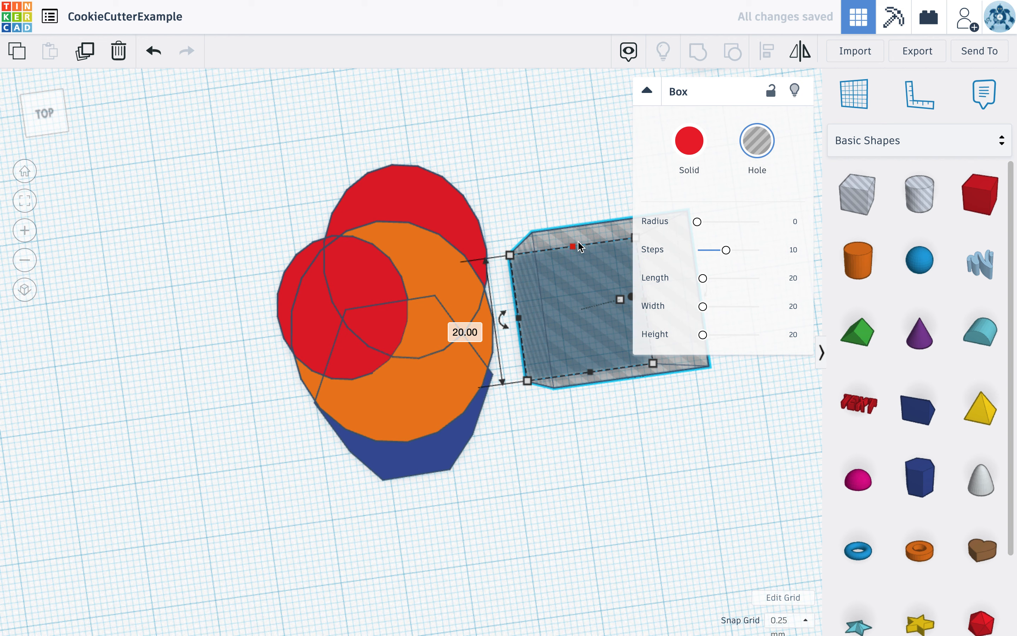
left_click_drag(575, 246, 586, 339)
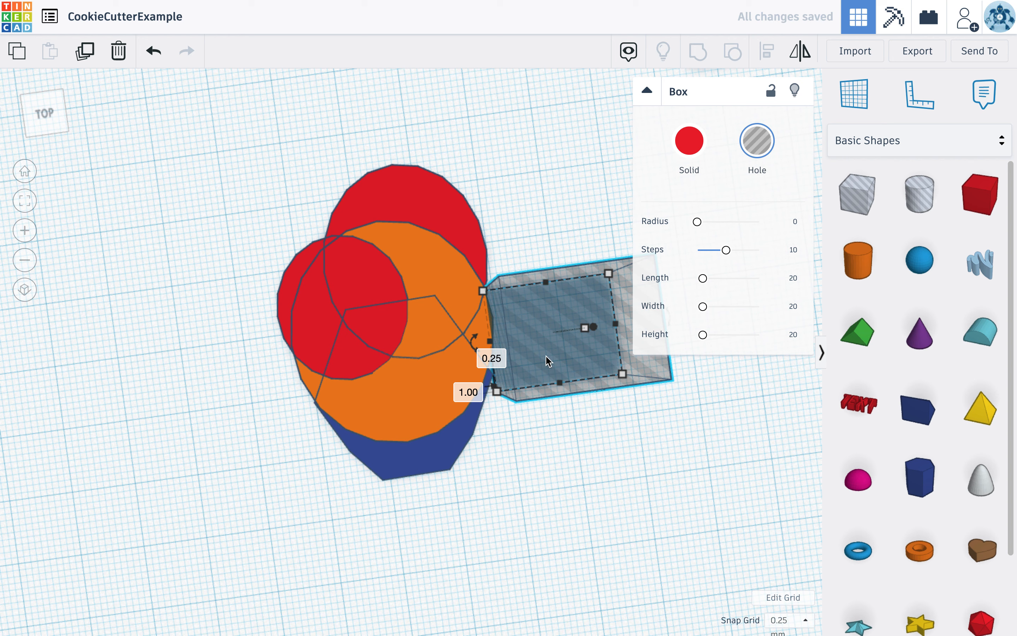
Step: Duplicate and mirror this box hole, then move and rotate the copy against the outline's left edge
left_click(86, 53)
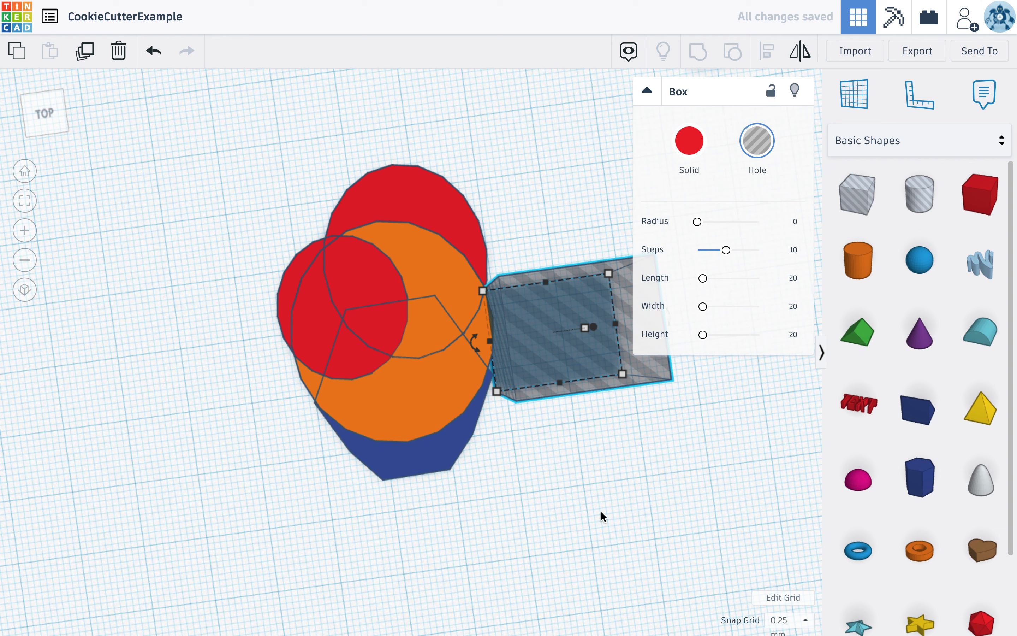
left_click(800, 51)
left_click(574, 398)
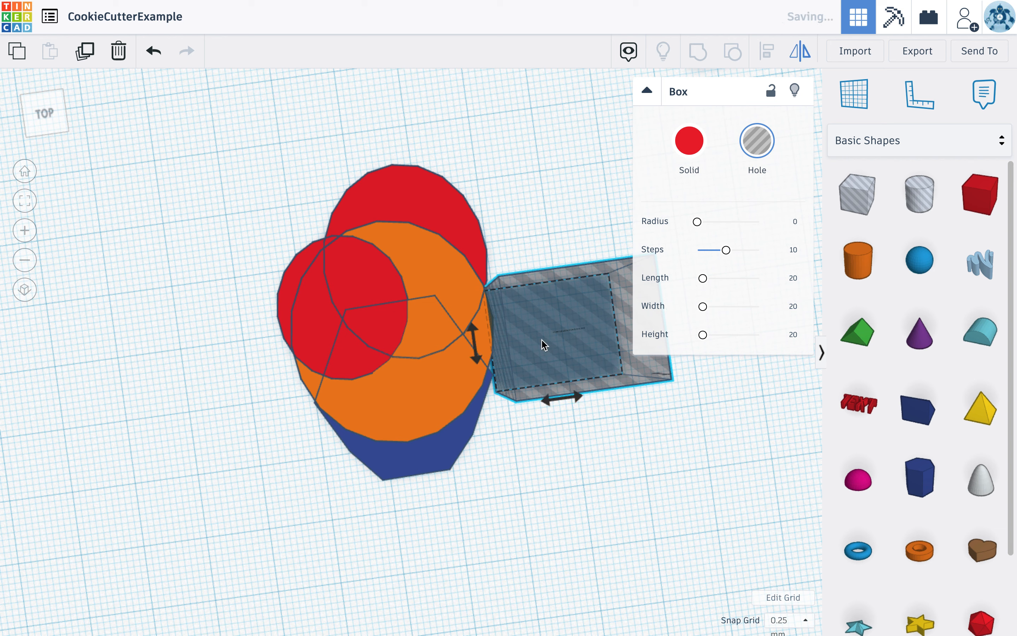
left_click_drag(544, 346, 138, 420)
mouse_move(161, 389)
left_click_drag(246, 385, 270, 439)
left_click(535, 503)
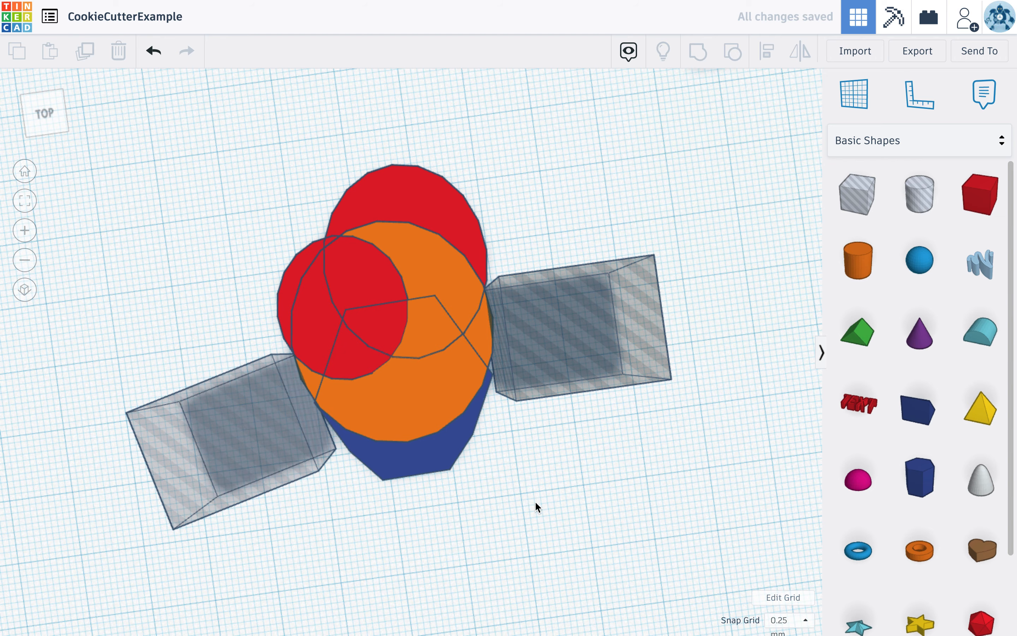
Step: Try grouping all the solid shapes with the two box holes, and undo the grouping
mouse_move(542, 484)
right_mouse_down()
mouse_move(558, 466)
mouse_move(548, 465)
right_mouse_up()
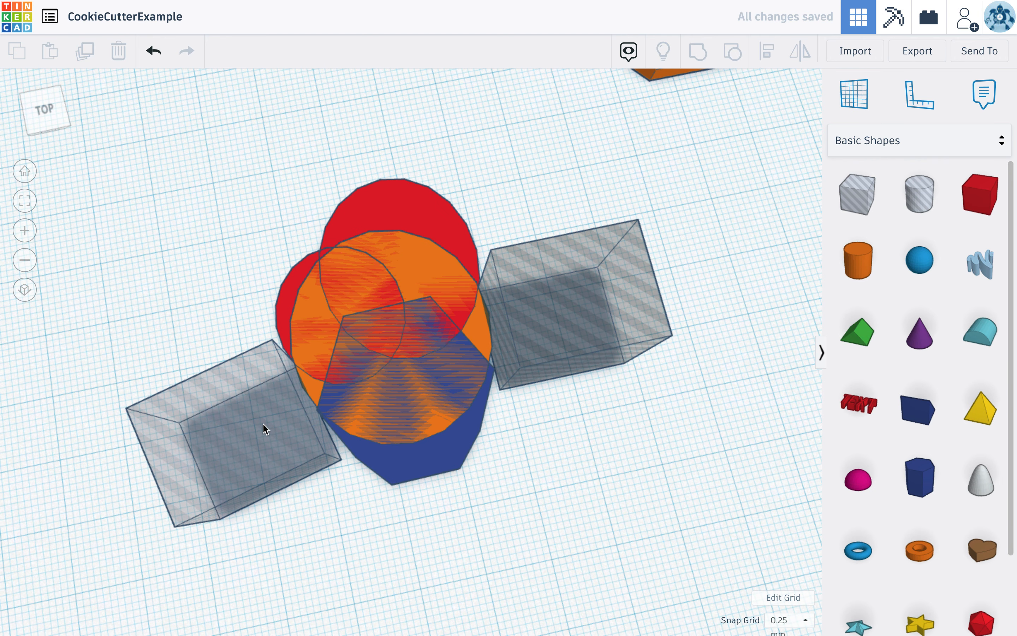
left_click(263, 424)
left_click_drag(186, 218, 594, 521)
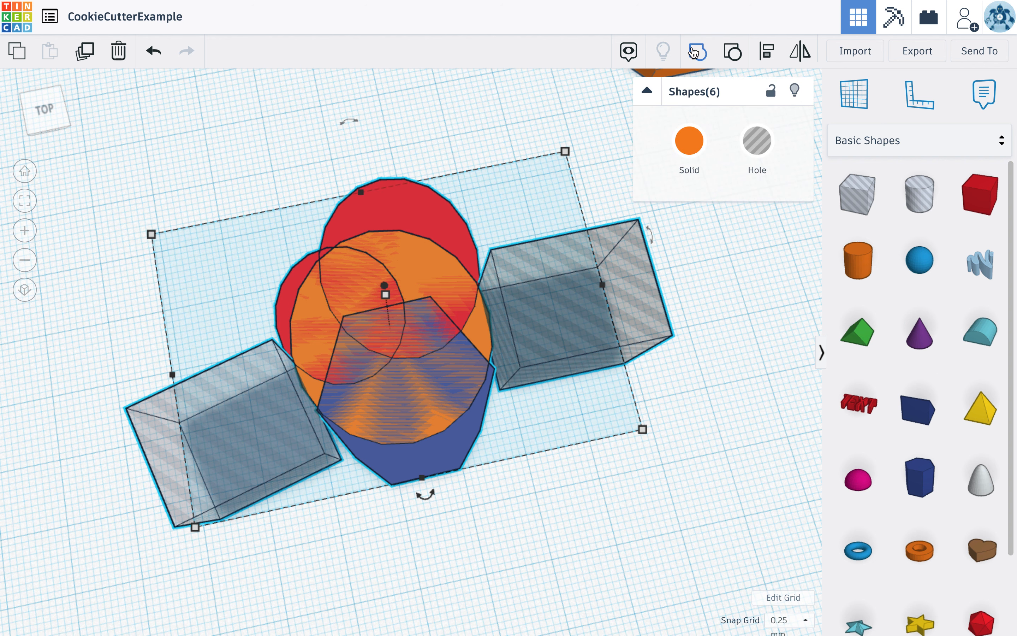
left_click(693, 53)
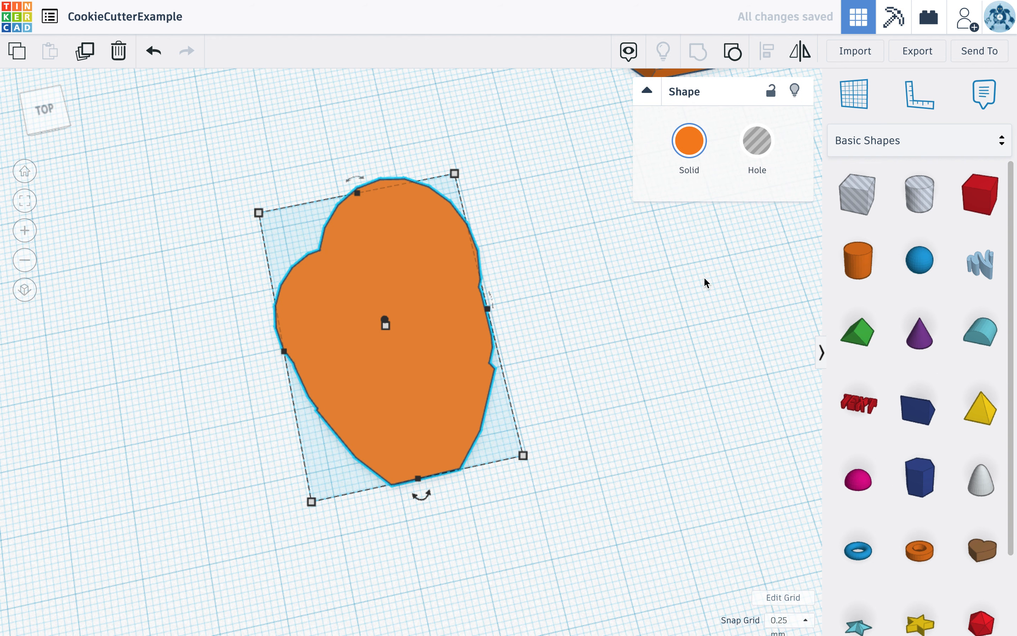
left_click(640, 338)
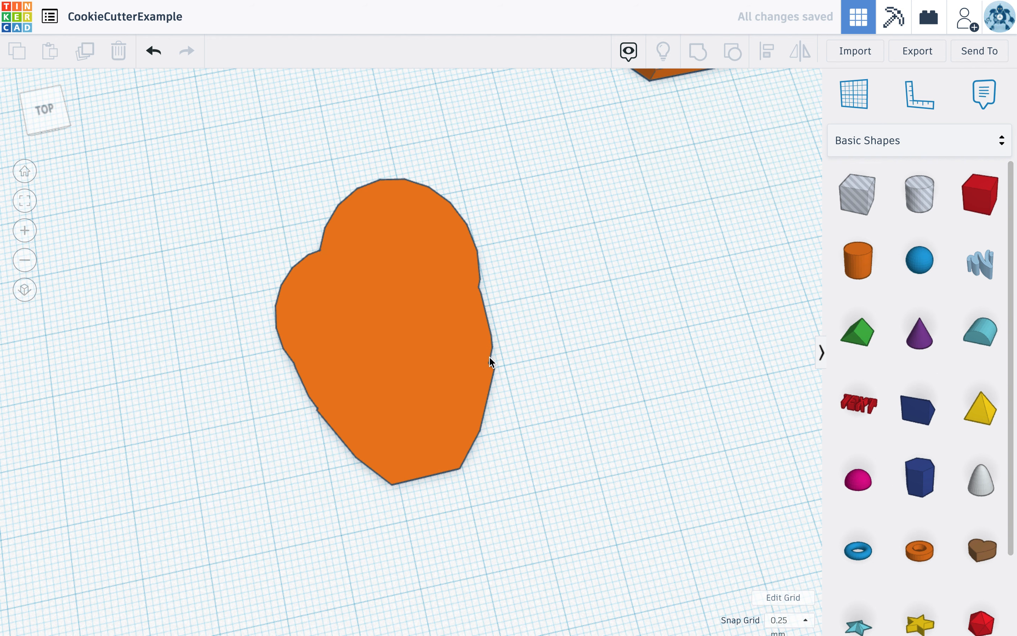
left_click(154, 51)
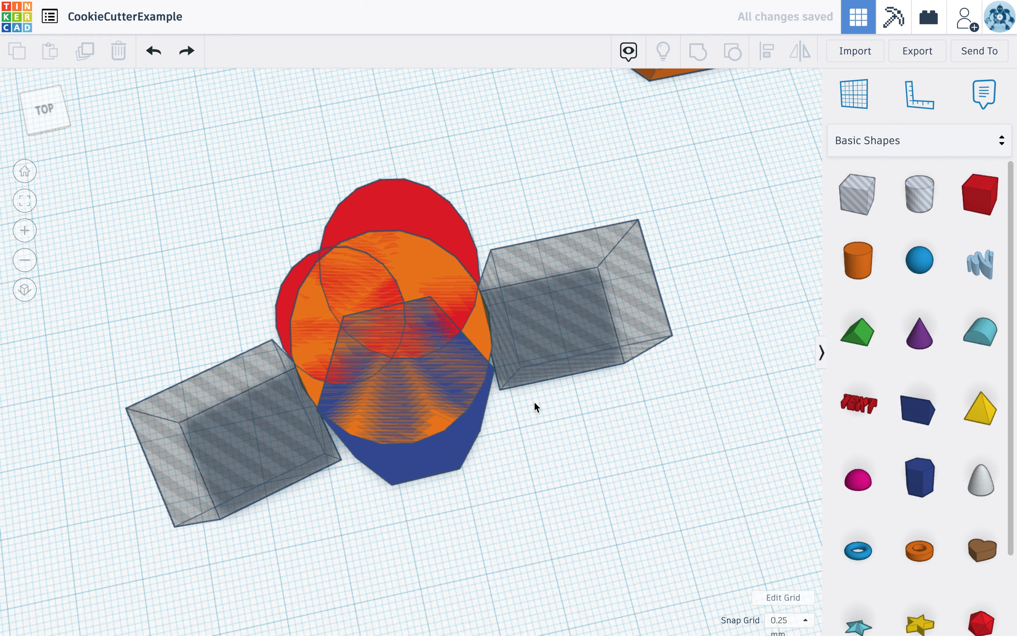
Step: Rotate the right box hole slightly and shift it so it trims the protruding hexagon corner
left_click(465, 428)
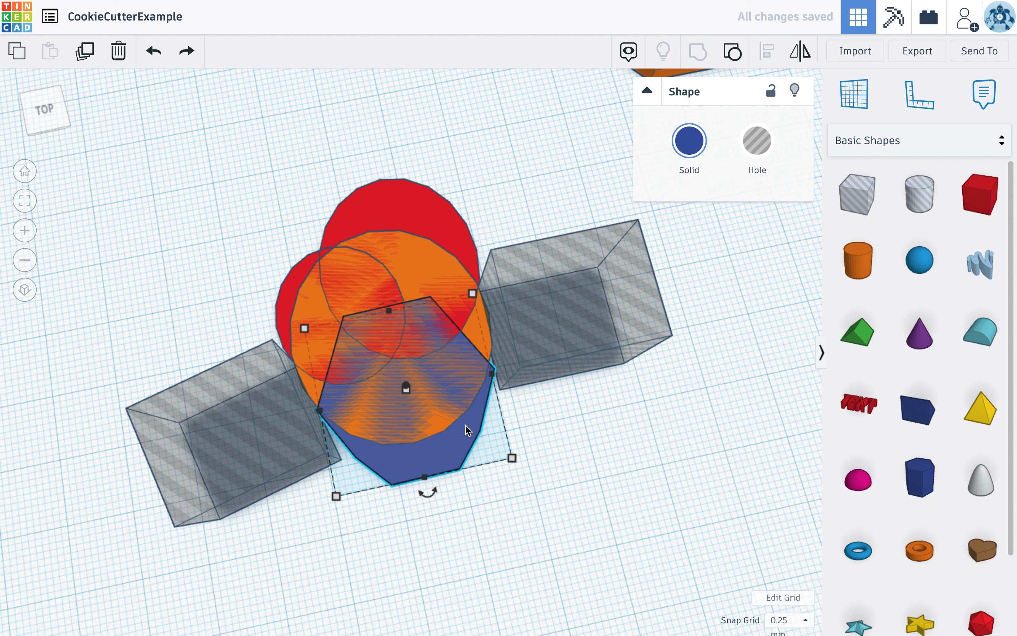
left_click(563, 345)
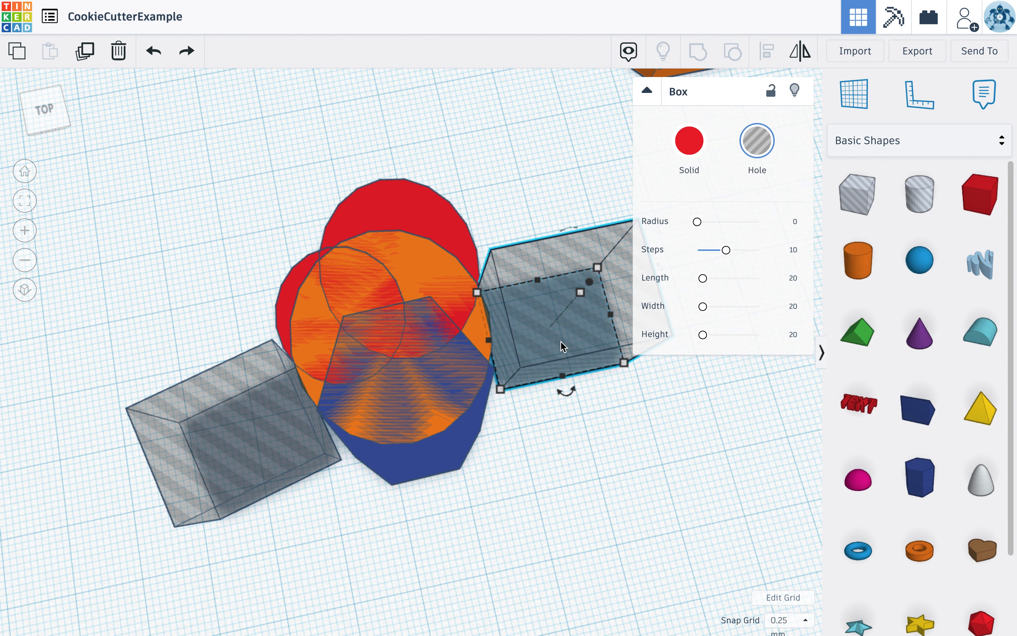
mouse_move(566, 391)
left_mouse_down()
mouse_move(547, 431)
mouse_move(568, 408)
left_mouse_up()
left_click_drag(554, 353, 557, 356)
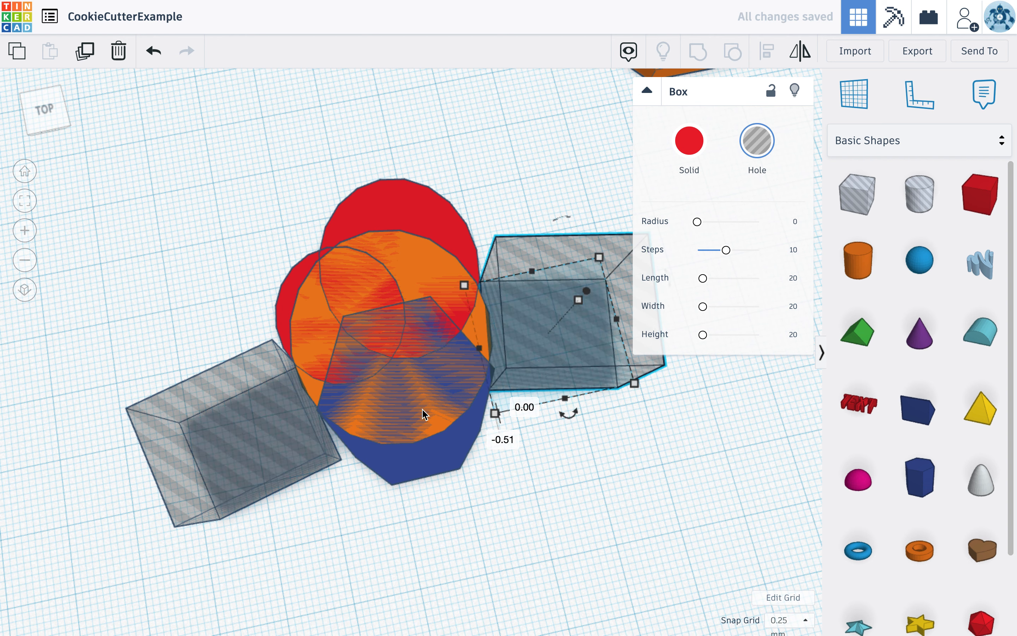
Step: Fine-tune the left box hole's position against the notch between the orange circle and the hexagon
left_click(266, 441)
left_click_drag(266, 441, 272, 431)
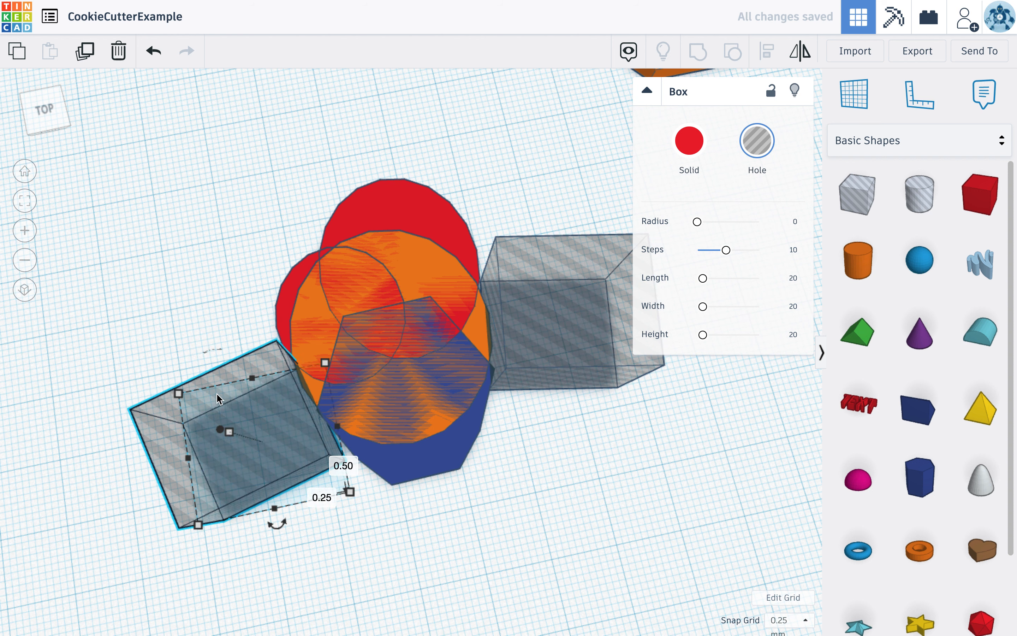
mouse_move(169, 397)
left_mouse_down()
mouse_move(176, 382)
mouse_move(173, 403)
mouse_move(161, 400)
left_mouse_up()
Step: Group all six circle, hexagon and box hole shapes into one trimmed solid outline
left_click_drag(186, 211, 578, 535)
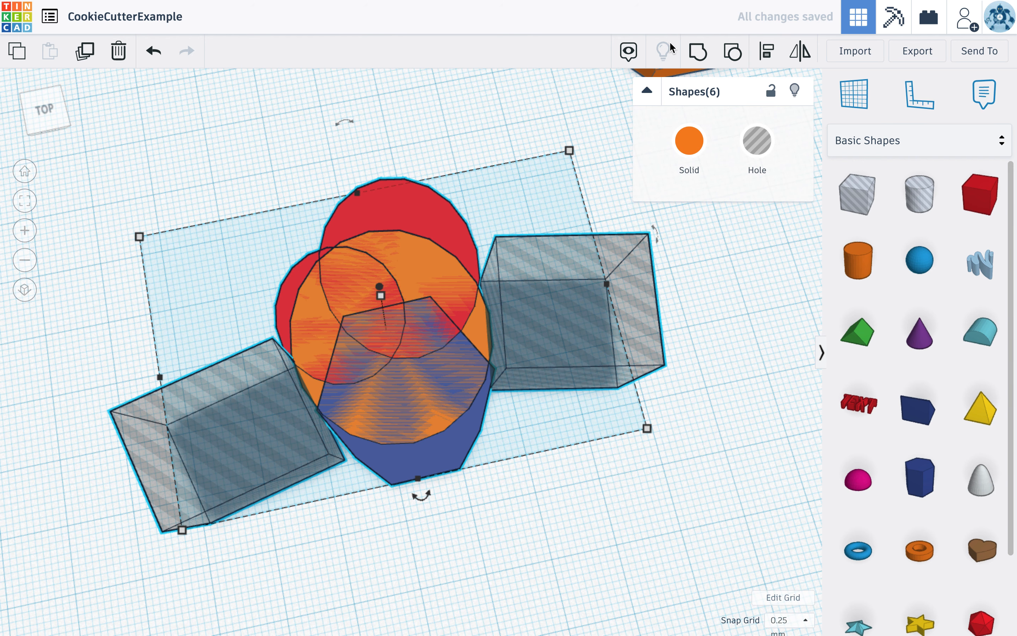
left_click(693, 51)
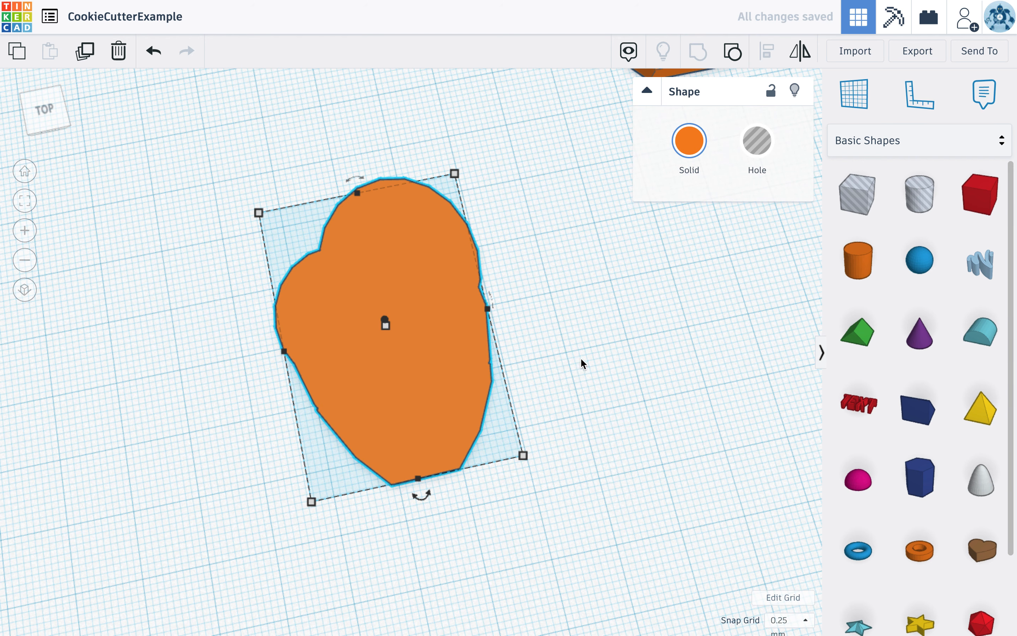
left_click(580, 368)
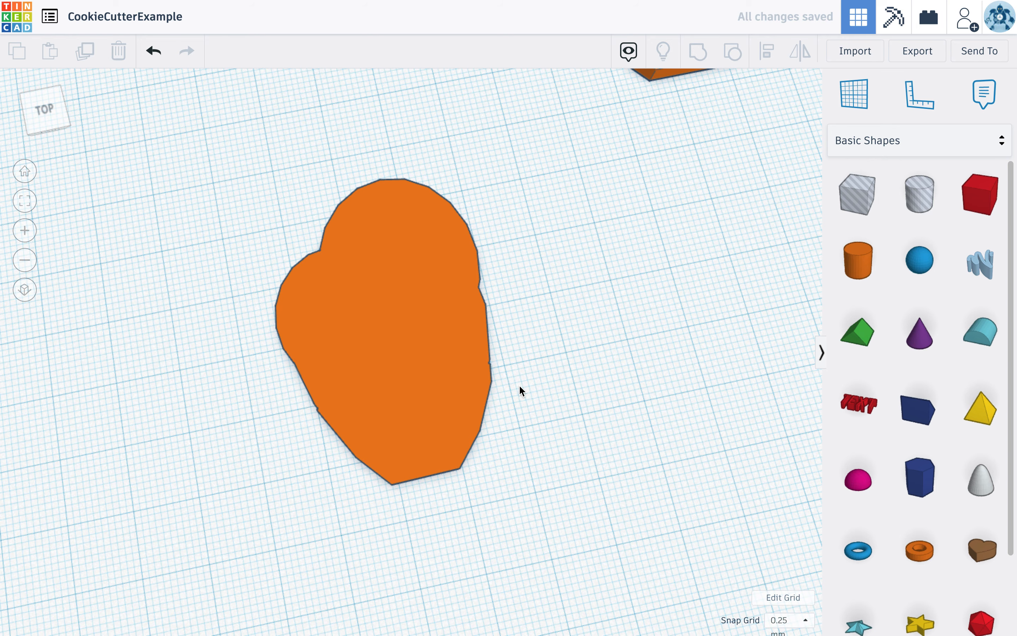
Step: Duplicate the merged outline in place and stretch the copy's height to 13.75 mm
right_click_drag(575, 452, 559, 470)
left_click(436, 355)
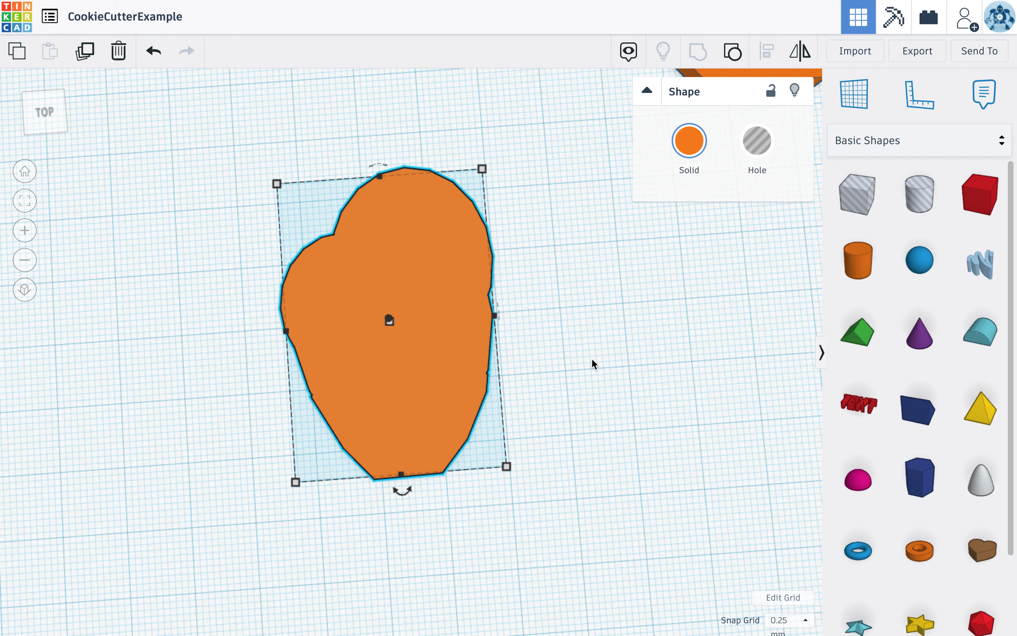
left_click(590, 358)
left_click(418, 353)
right_click_drag(573, 374, 599, 296)
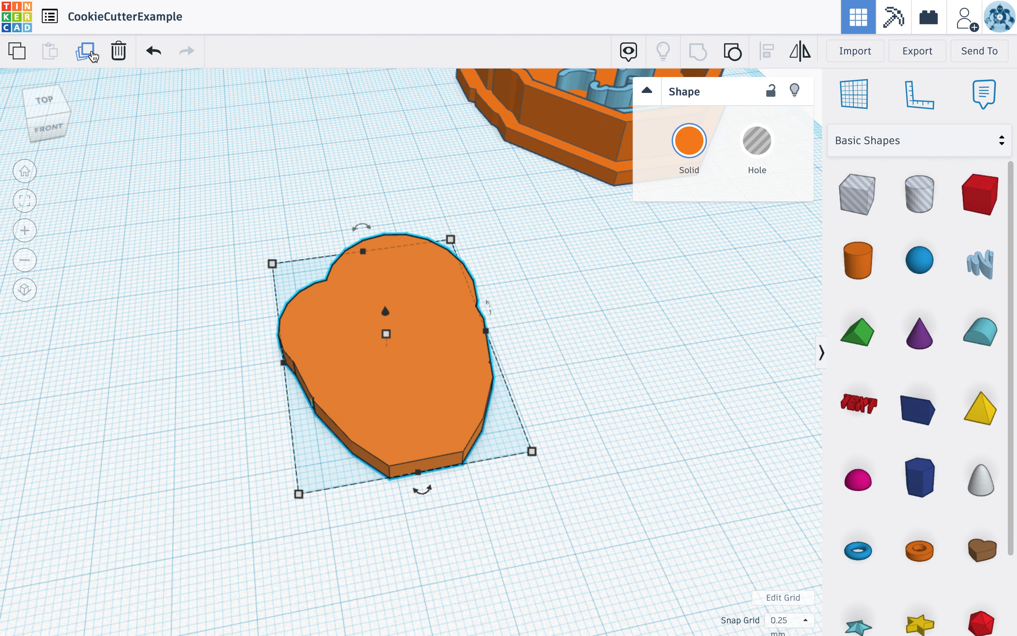
left_click(91, 55)
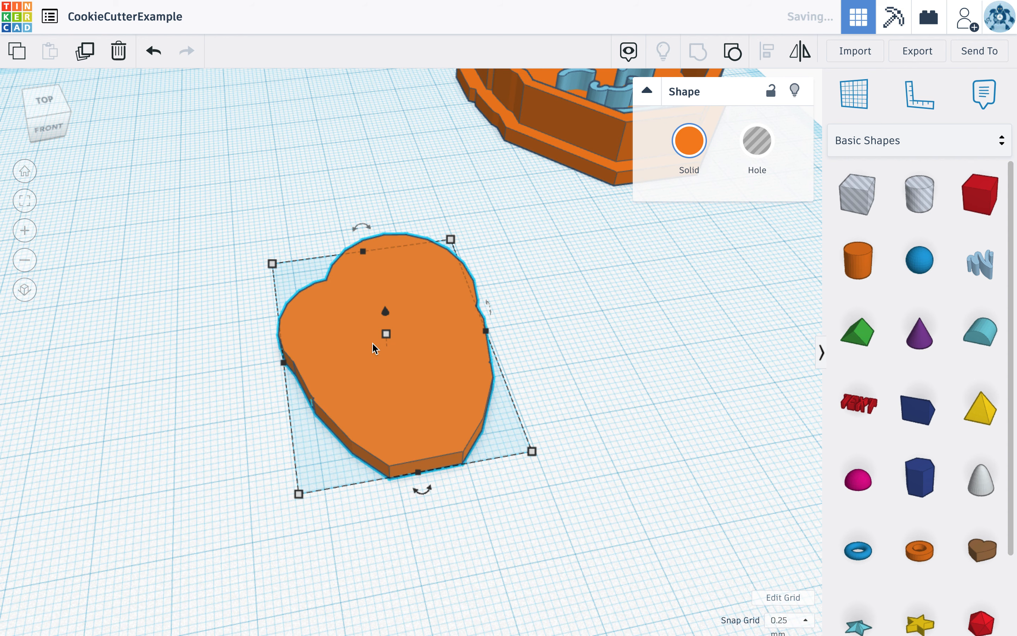
left_click_drag(387, 334, 389, 289)
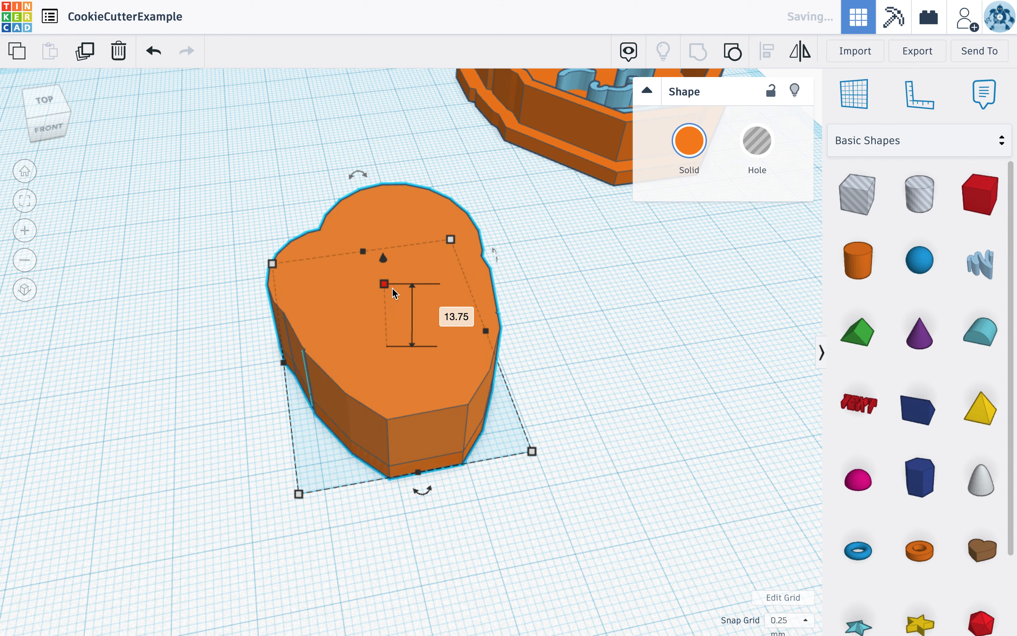
Step: Try widening the tall copy to 35 mm and shortening its length to 27.22 mm, undoing each resize
right_click_drag(538, 313, 537, 403)
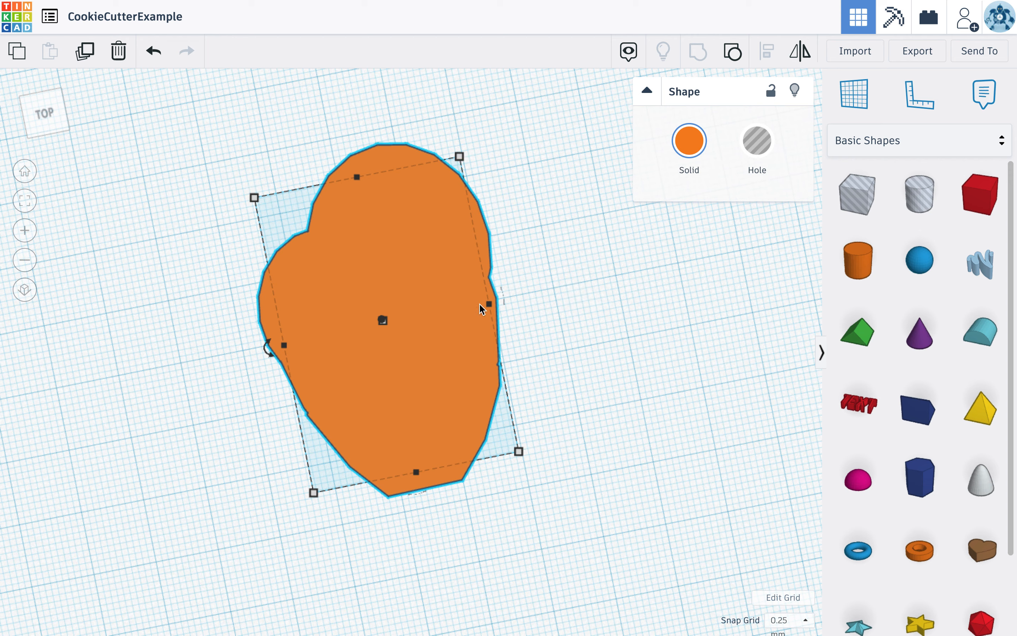
left_click_drag(488, 303, 500, 280)
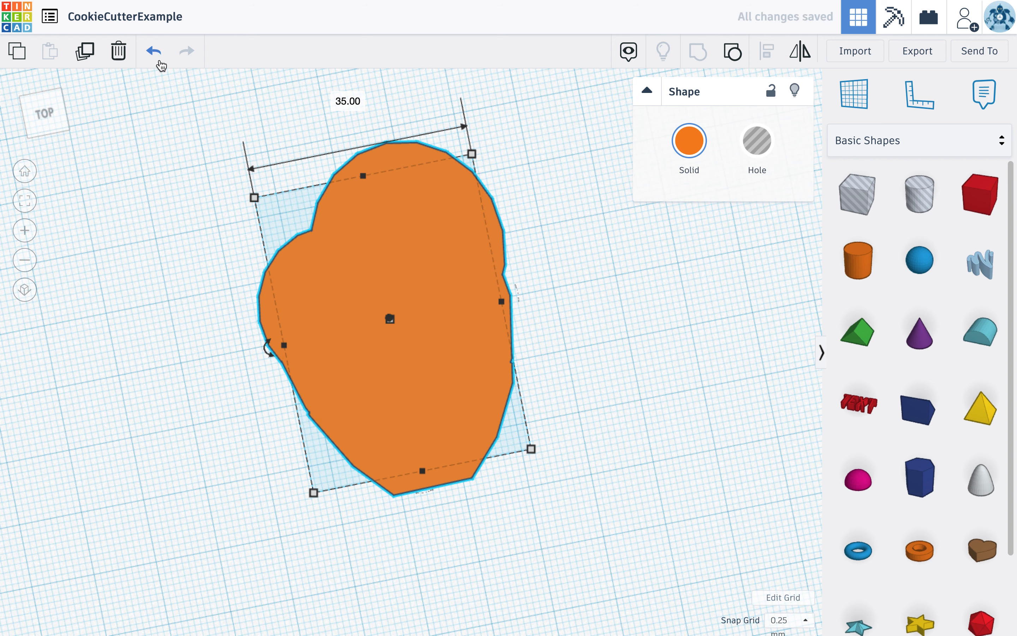
left_click(155, 51)
left_click_drag(362, 230, 382, 303)
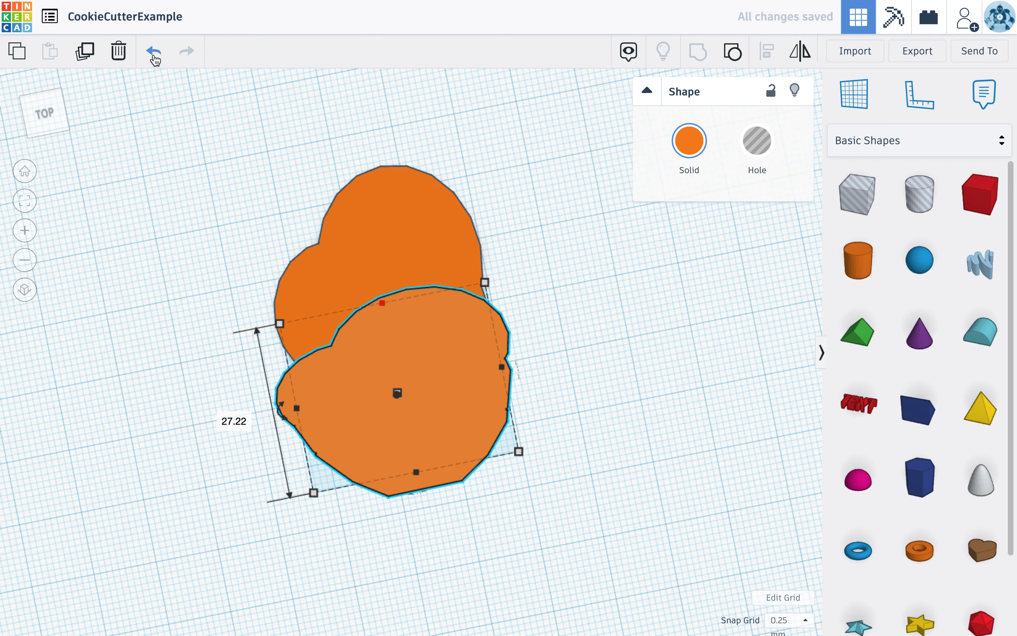
left_click(154, 51)
Step: Undo a trial corner resize, resize the tall copy to 29.75 by 42.79 mm and centre it over the base outline
left_click_drag(460, 157, 495, 248)
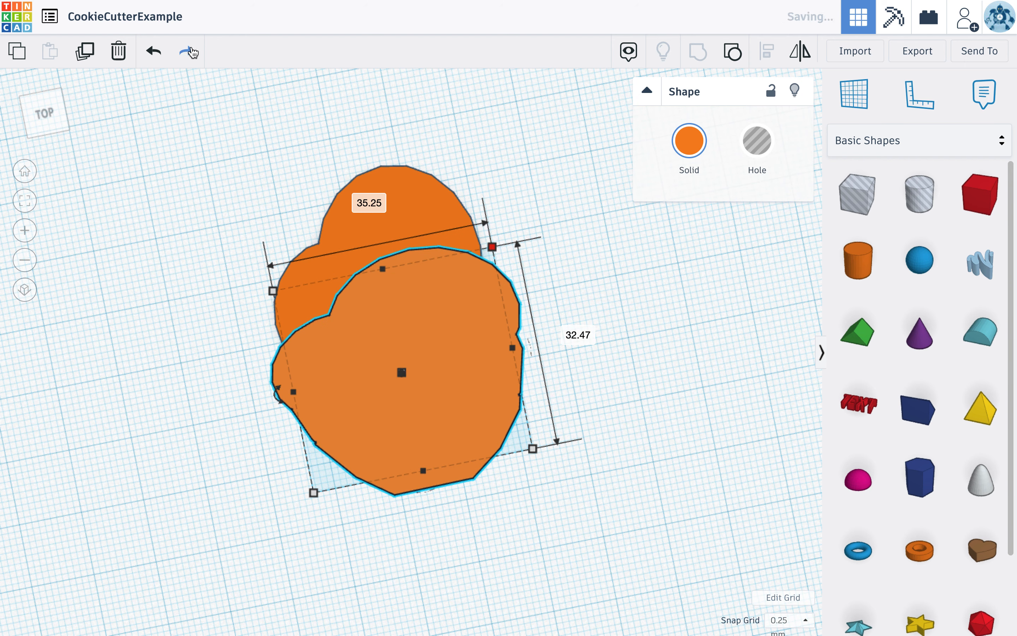
left_click(154, 51)
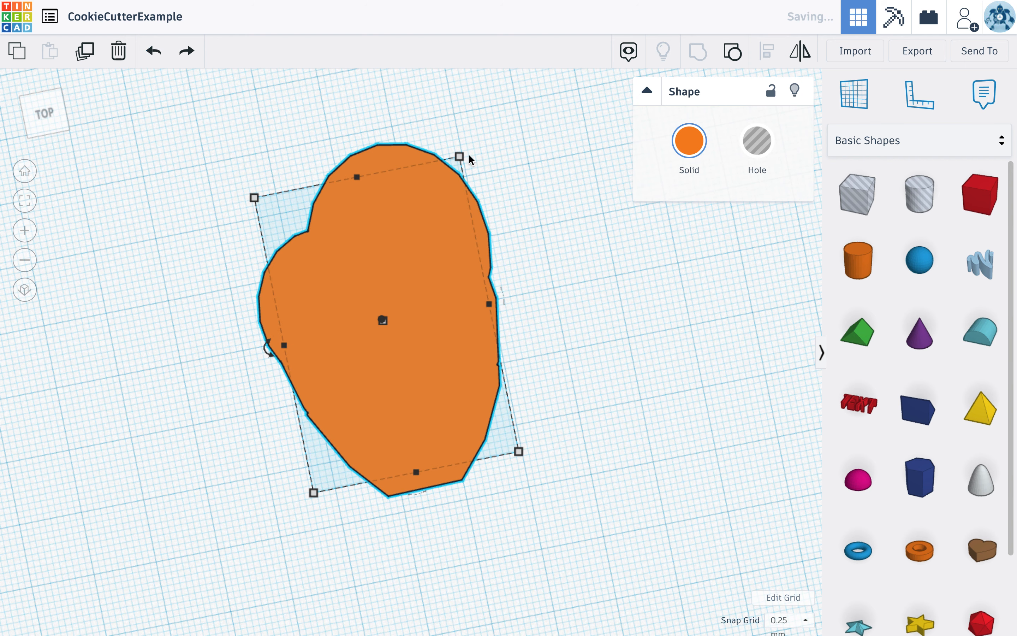
left_click_drag(458, 168, 448, 199)
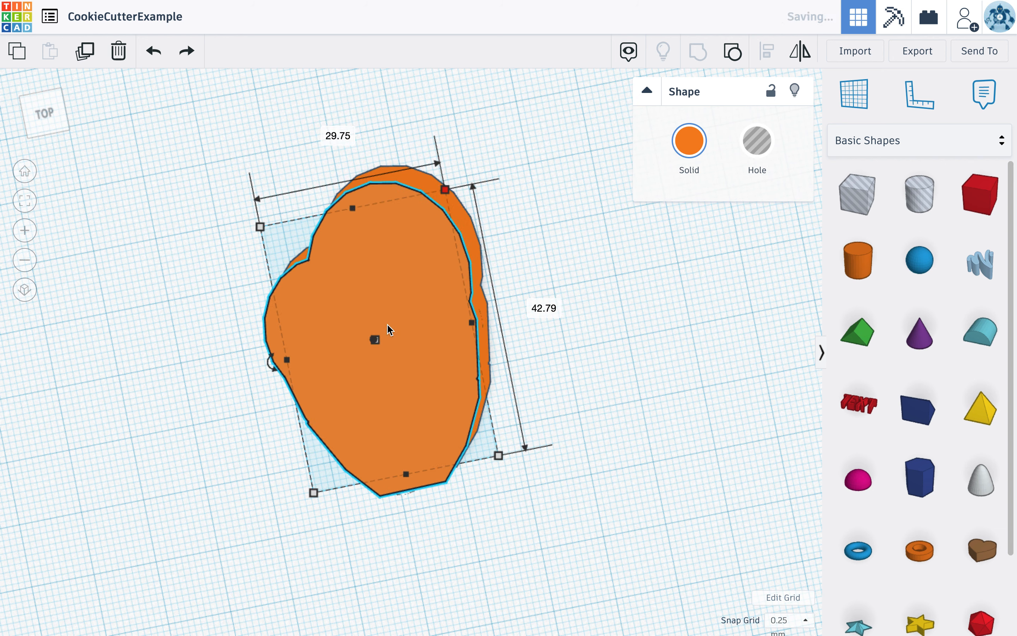
left_click_drag(390, 327, 396, 311)
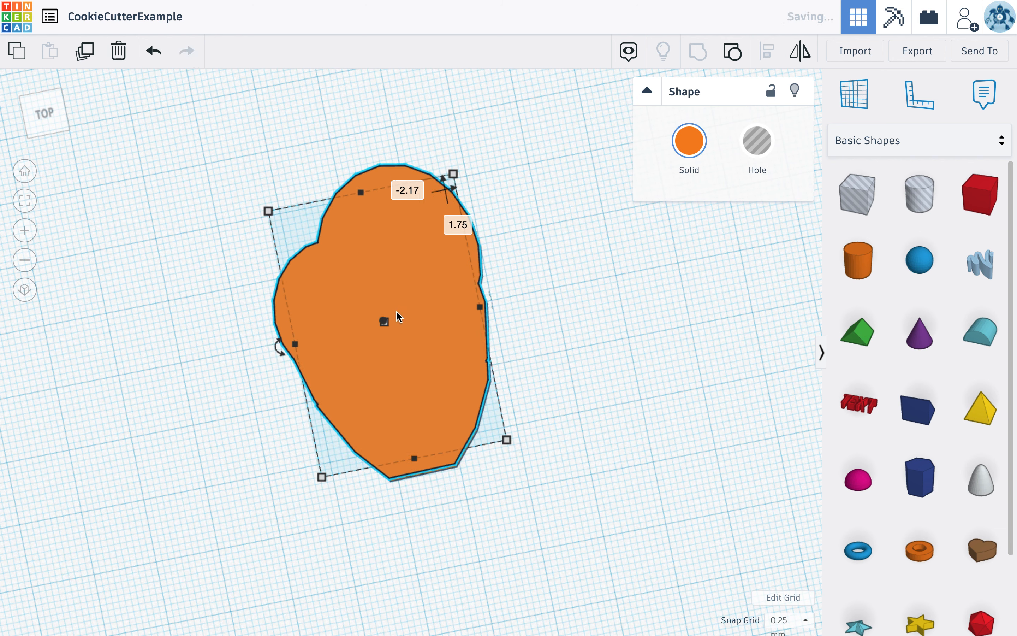
Step: Duplicate the tall wall outline in place as a hole 20 mm high
right_click_drag(401, 314, 392, 236)
left_click_drag(389, 289, 389, 245)
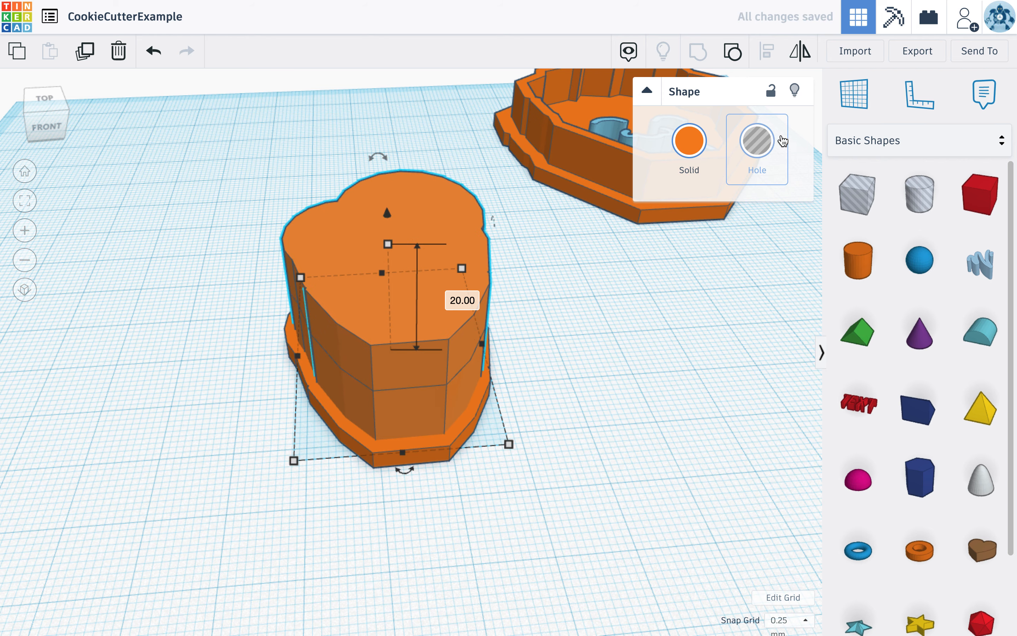
left_click(771, 142)
Step: Scale the hole down proportionally to fit inside the wall outline and set the snap grid to 0.1 mm
right_click_drag(548, 232, 558, 384)
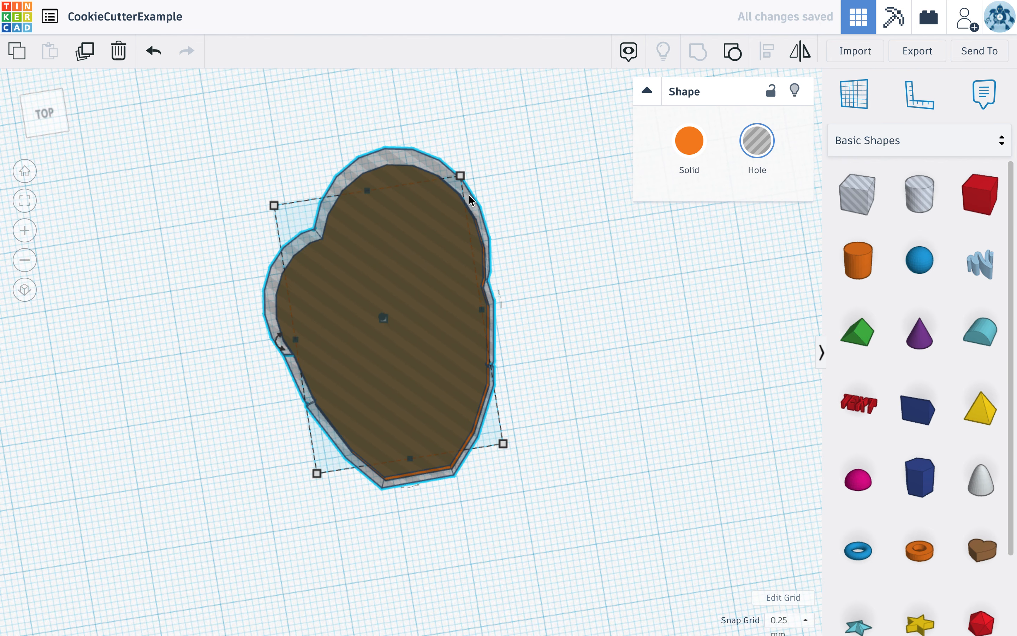
left_click_drag(460, 176, 450, 190, "shift")
left_click(789, 620)
left_click(785, 503)
Step: Nudge the hole 0.2 mm along the outline's length and 0.1 mm sideways to centre it within the walls
right_click_drag(546, 260, 549, 248)
key("Up")
key("Up")
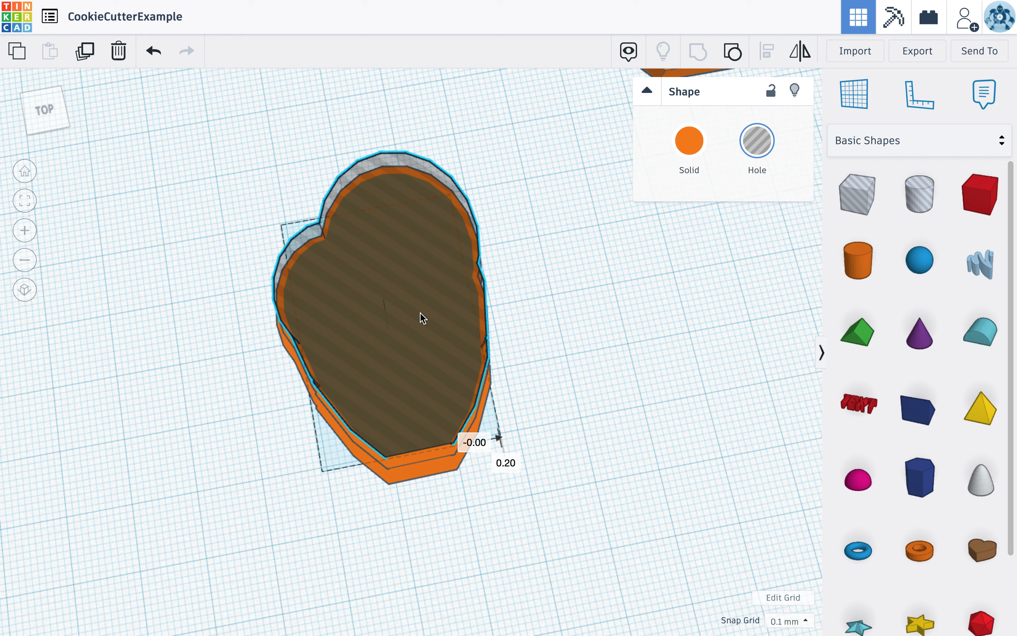
key("Right")
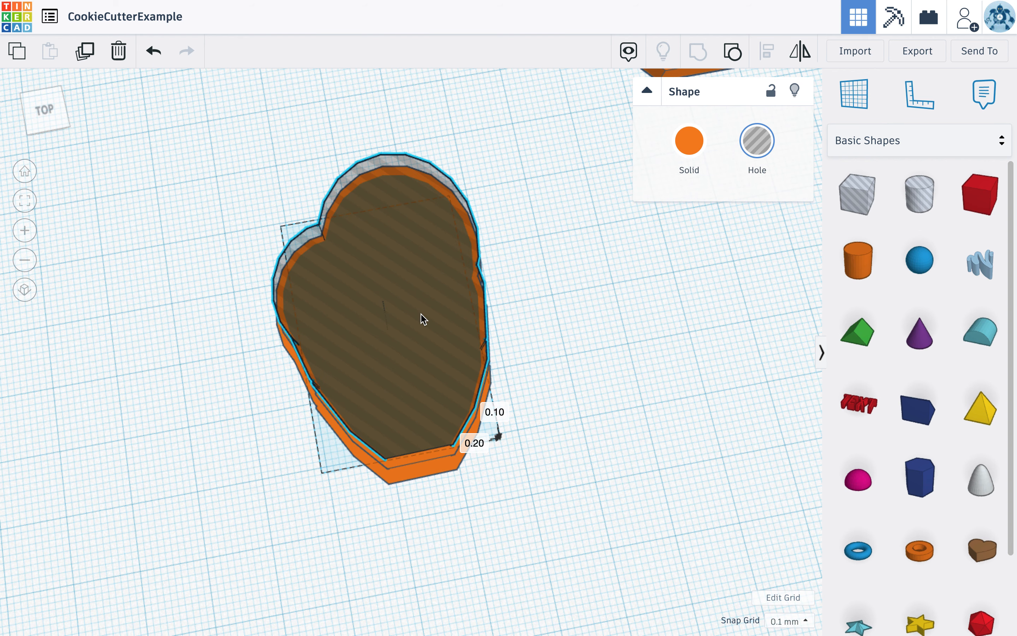
Step: Raise the hole 3 mm above the workplane so it leaves the base layer intact
left_click(581, 355)
right_click_drag(581, 355, 549, 296)
right_click_drag(529, 376, 530, 346)
left_click(398, 264)
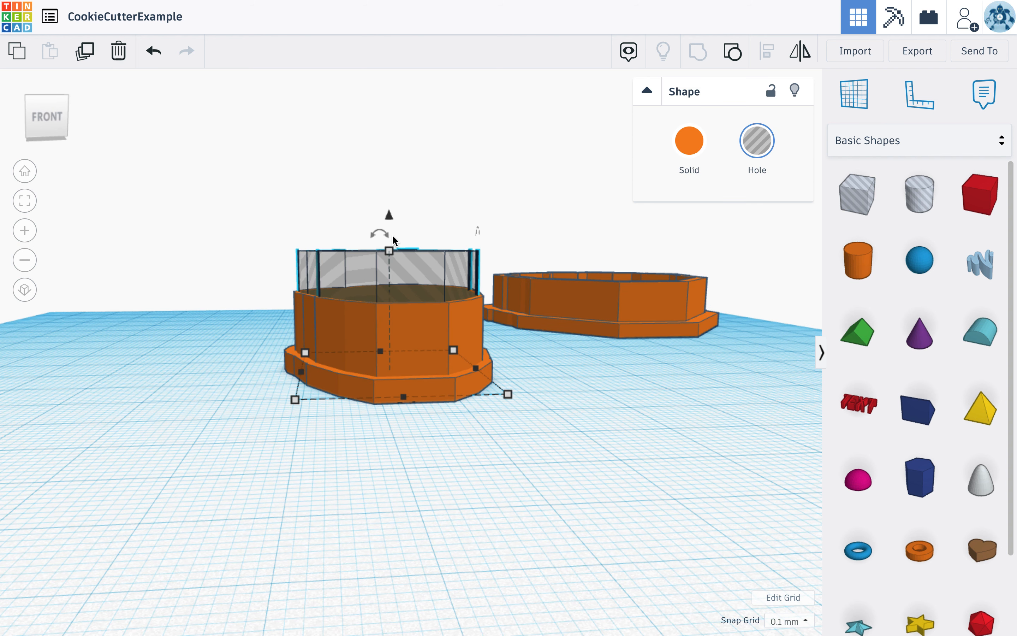
mouse_move(390, 215)
left_mouse_down()
mouse_move(385, 228)
mouse_move(391, 194)
left_mouse_up()
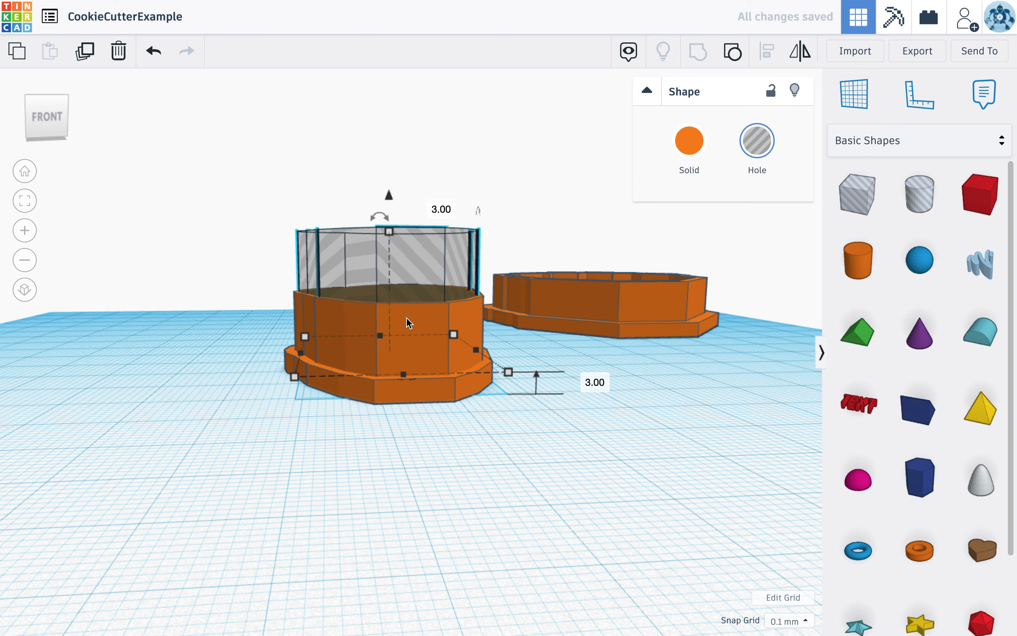
Step: Try grouping the base, wall and raised hole into one shape, inspect it from the side and undo the grouping
right_click_drag(314, 457, 312, 631)
left_click_drag(237, 164, 543, 500)
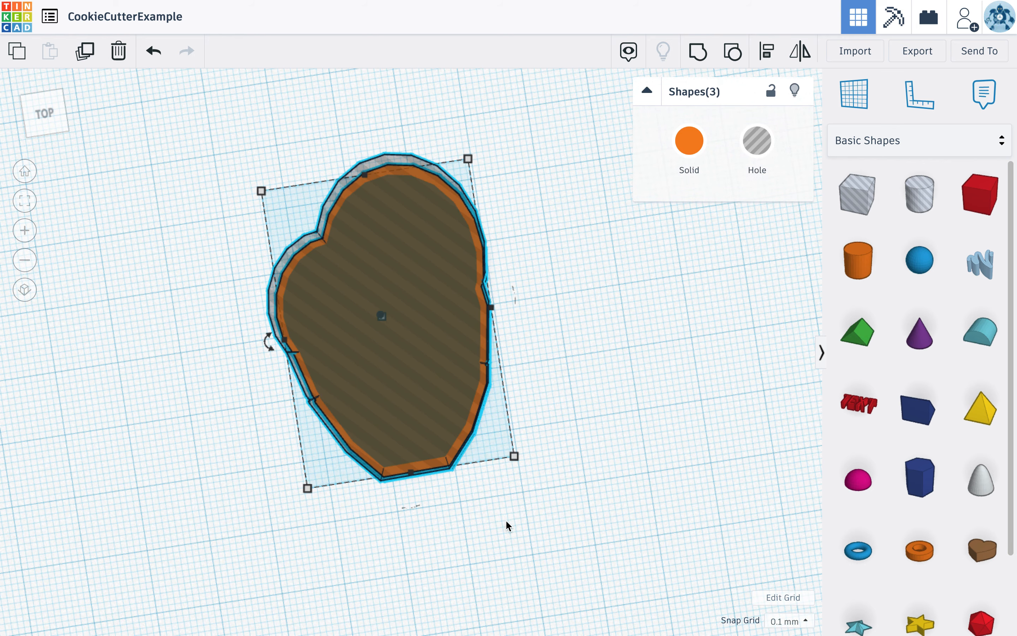
left_click(697, 50)
left_click(566, 420)
right_click_drag(565, 420, 551, 629)
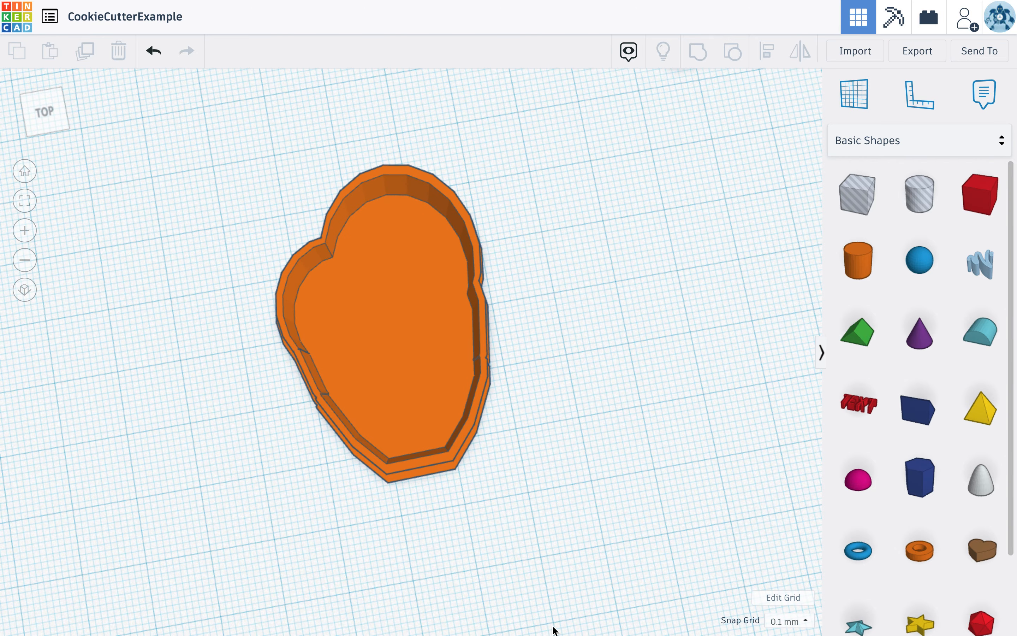
right_click_drag(545, 437, 465, 396)
left_click(464, 389)
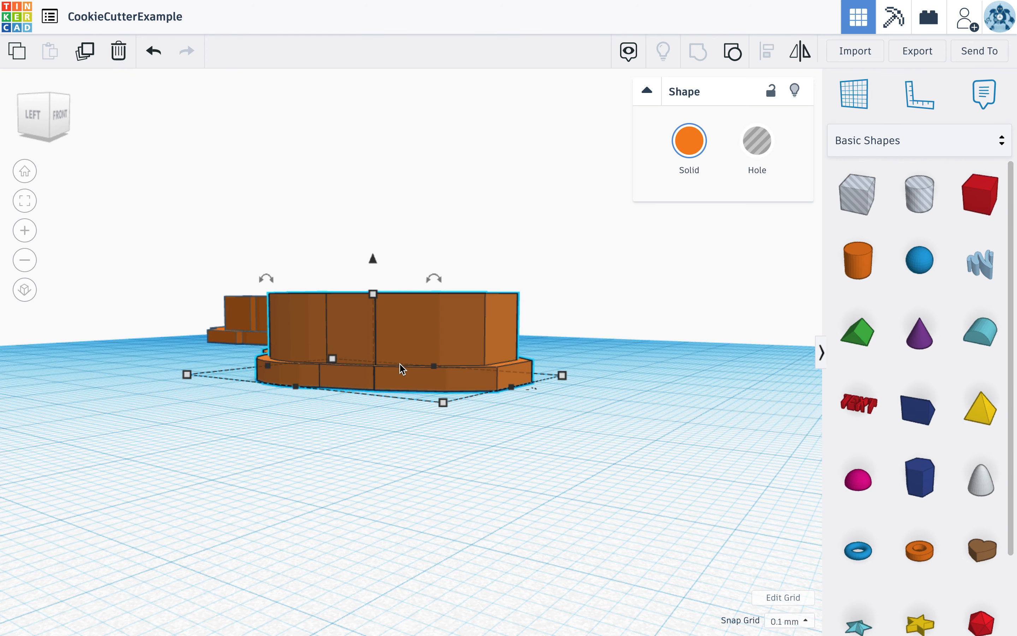
left_click(153, 51)
key("ctrl+z")
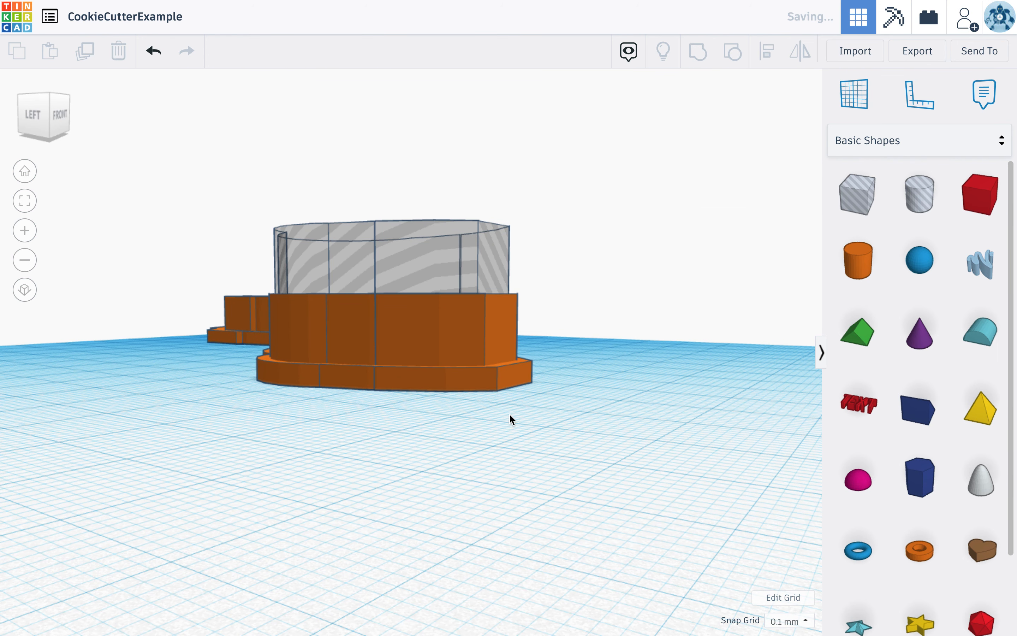
Step: Lower the wall outline's height to 12 mm
left_click(454, 379)
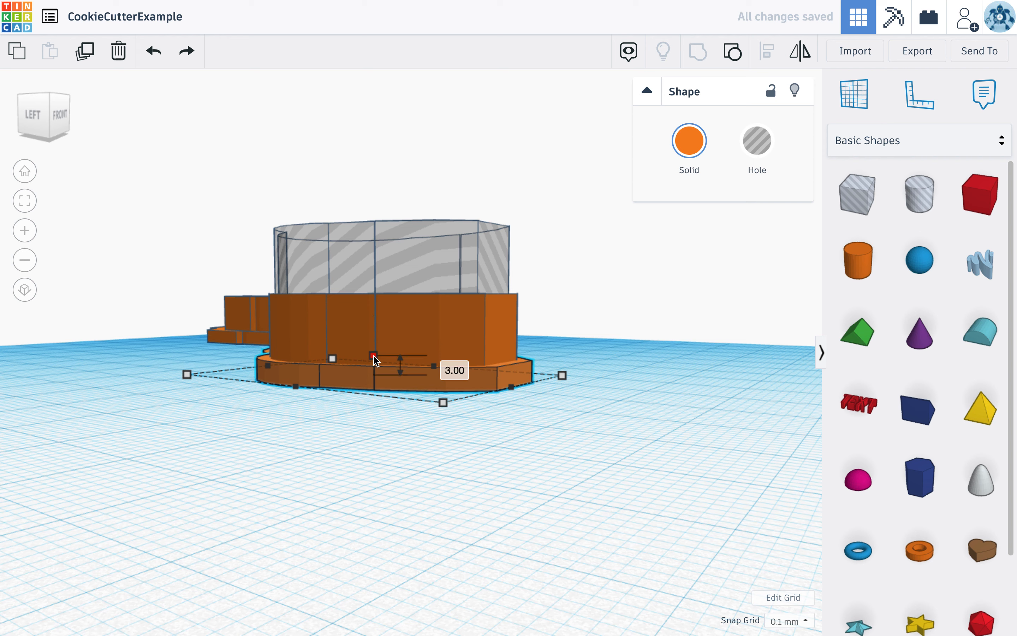
left_click(374, 316)
left_click_drag(374, 294, 374, 298)
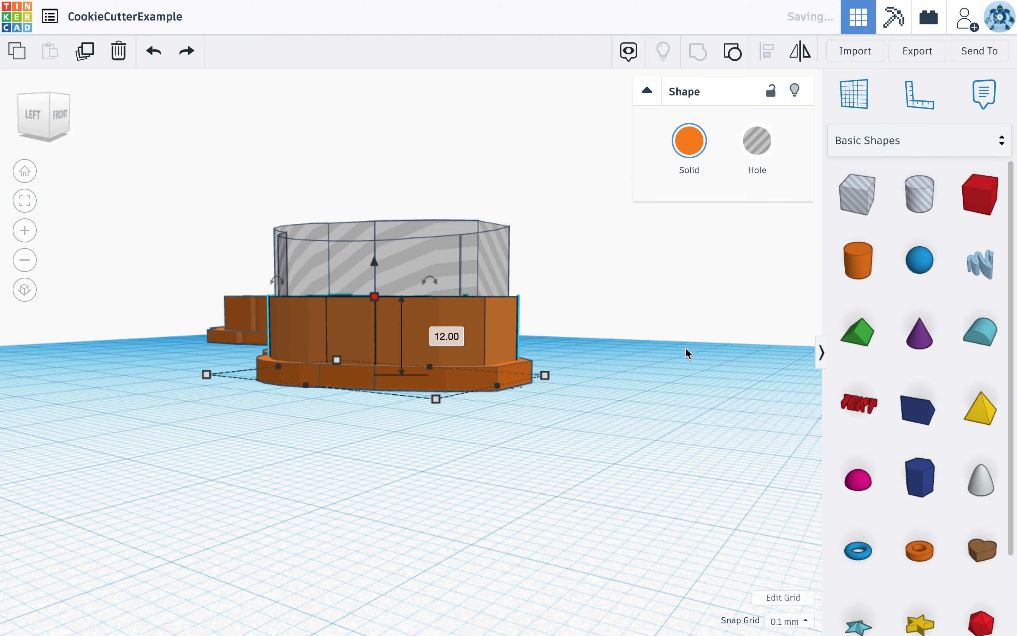
Step: Group the base, wall and raised hole into one hollow cutter shape with a closed floor
left_click(683, 342)
right_click_drag(683, 342, 352, 228)
left_click_drag(281, 179, 563, 460)
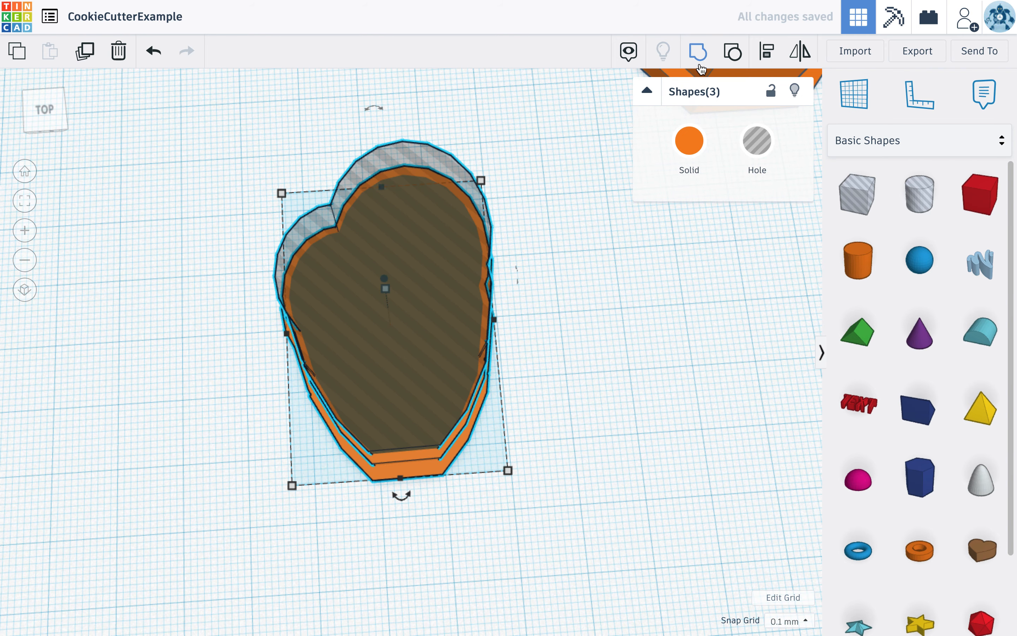
left_click(698, 52)
left_click(643, 384)
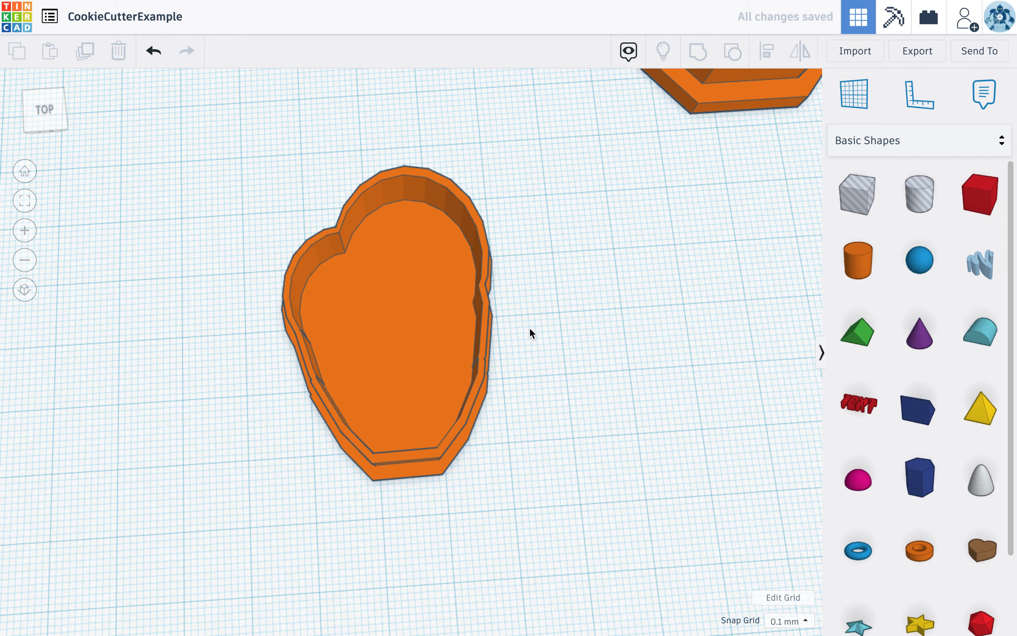
right_click_drag(542, 355, 332, 496)
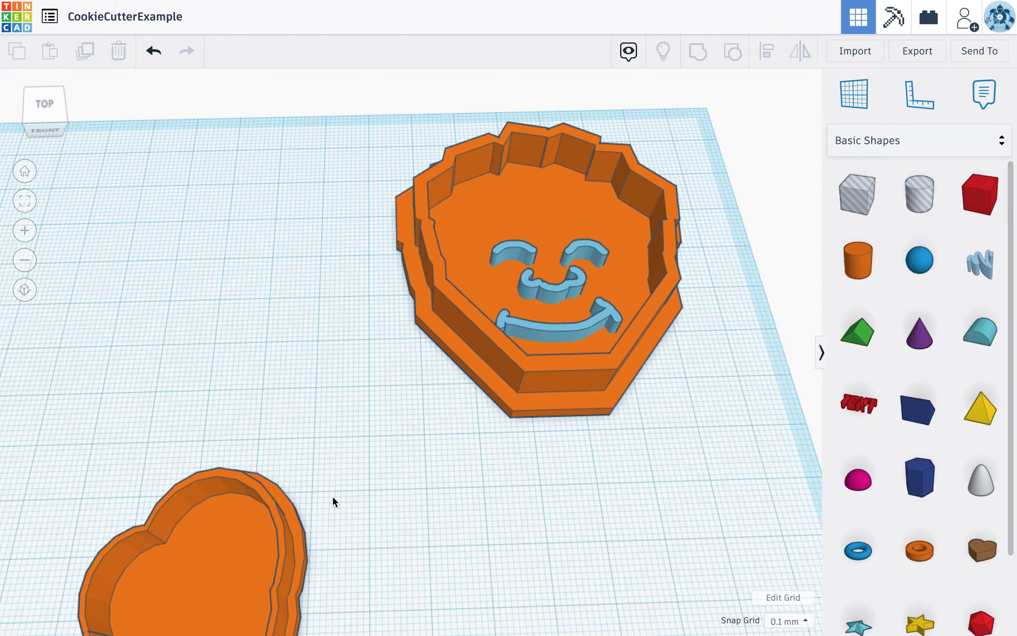